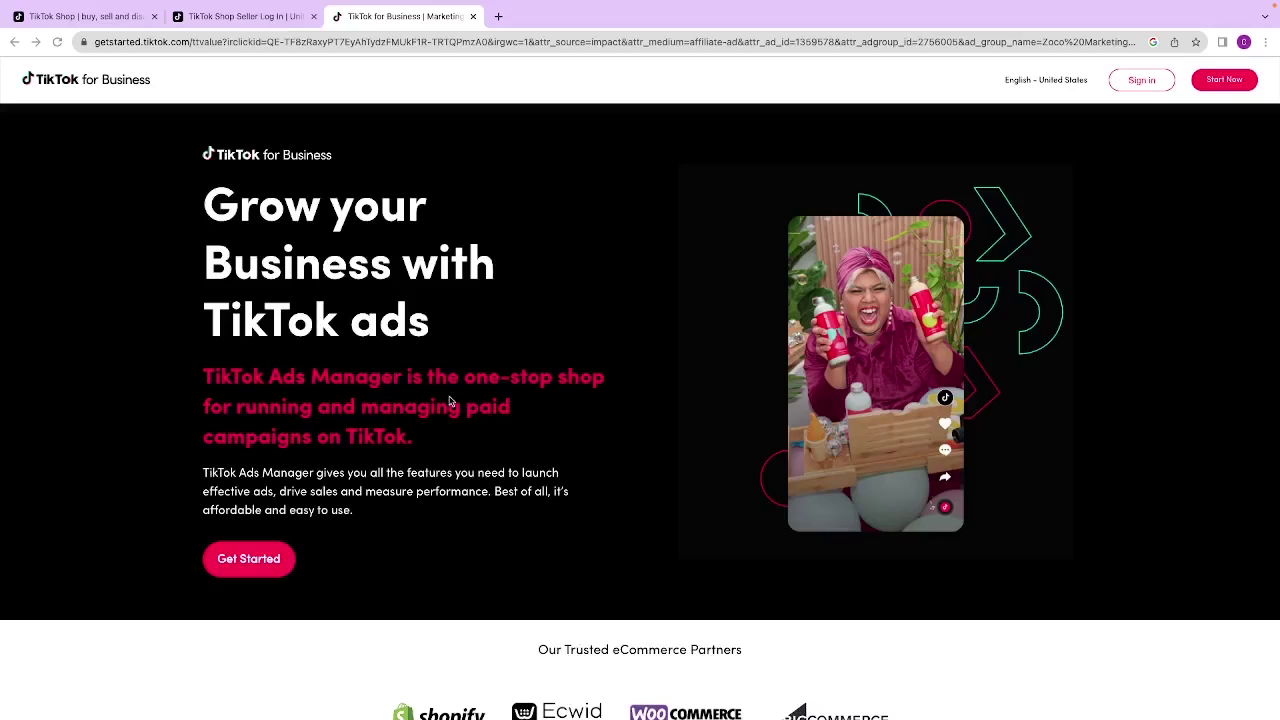
Step: Fill the Create your account form with Chrome's saved email and password login
scroll(530, 400, "down", 6)
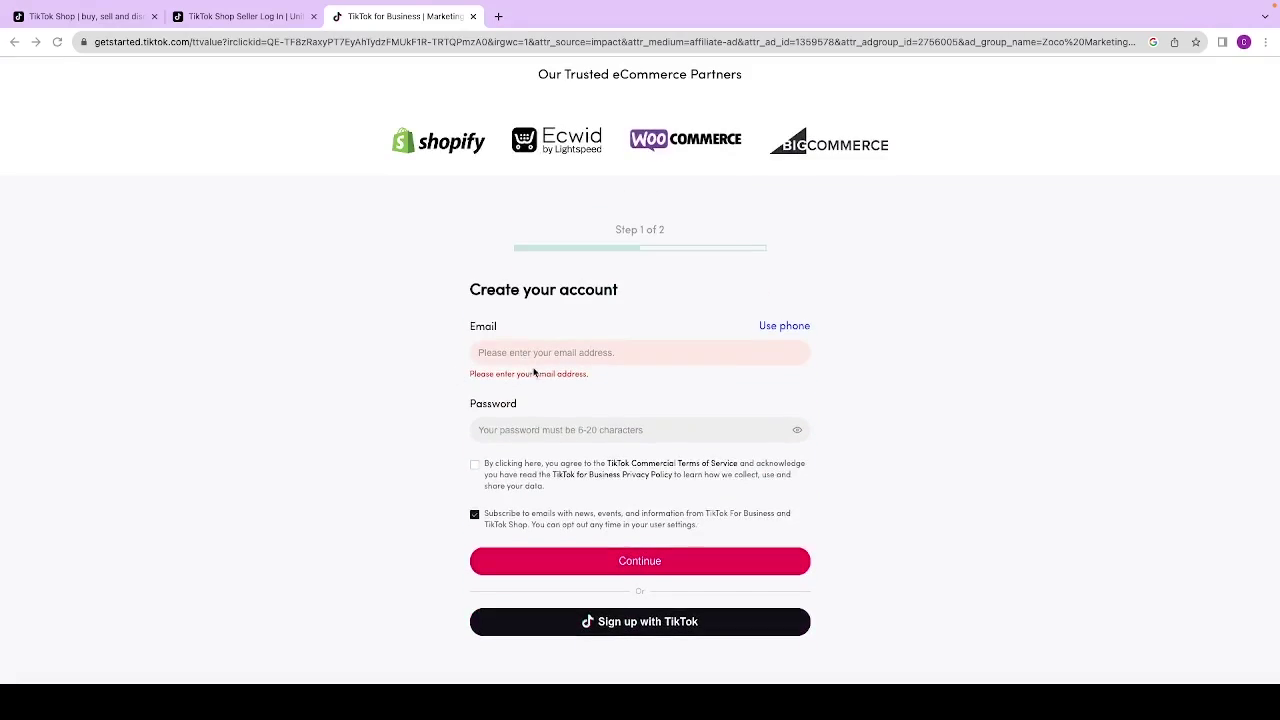
left_click(524, 352)
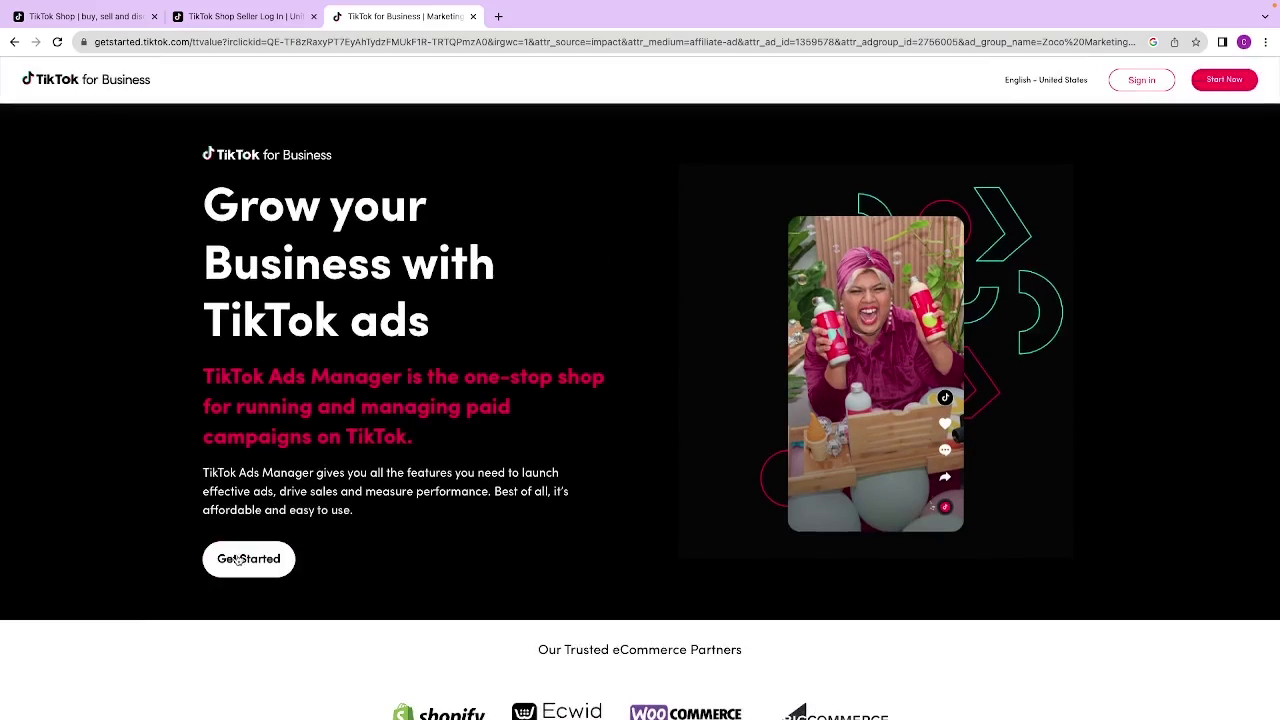
left_click(240, 558)
left_click(520, 234)
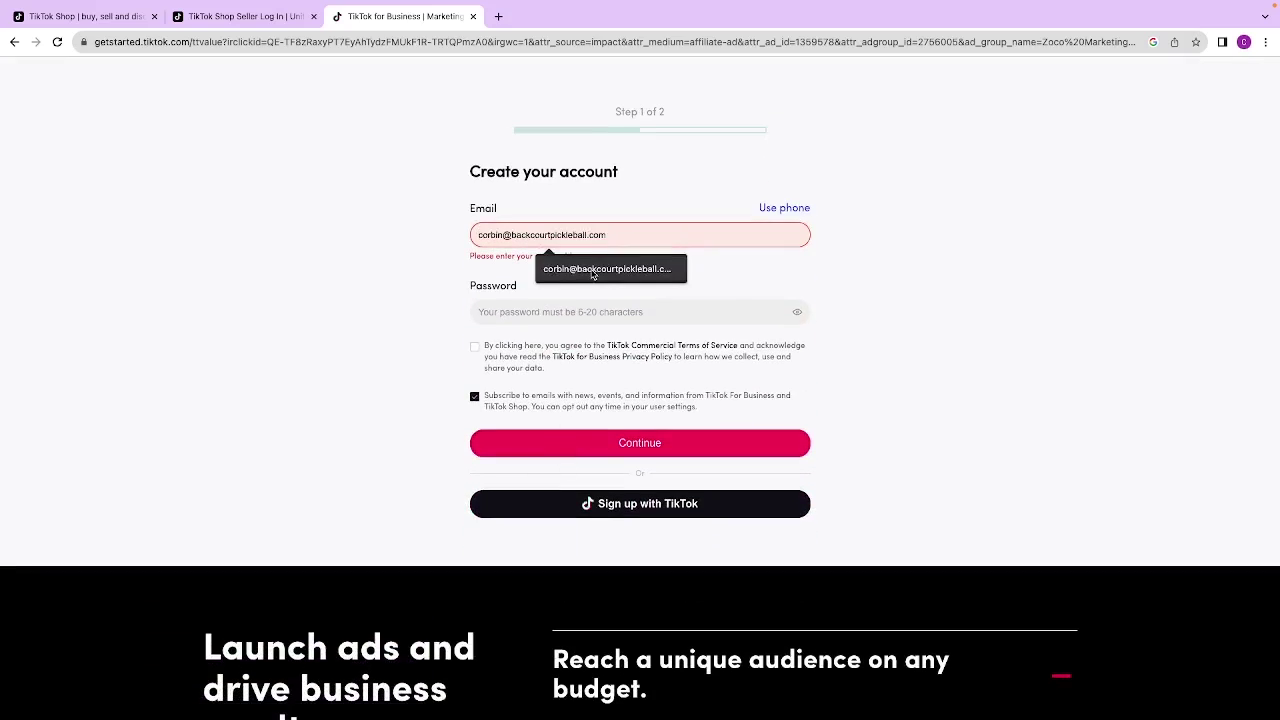
left_click(560, 268)
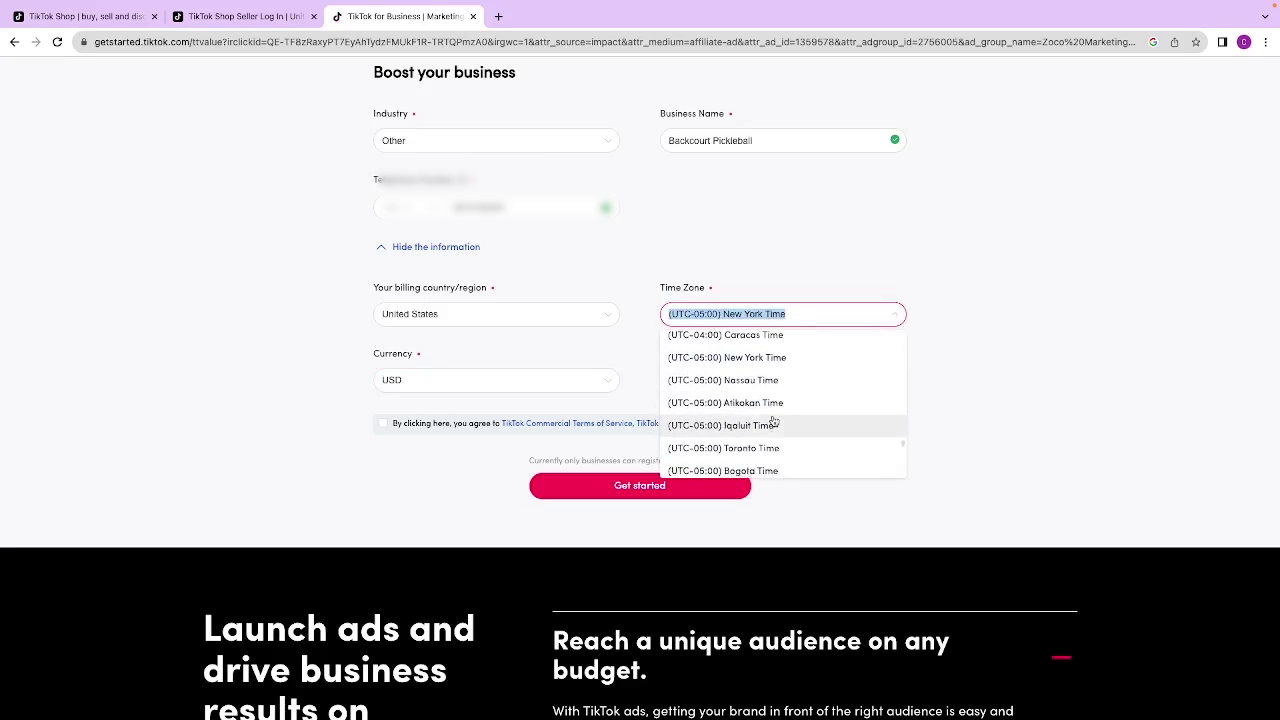
Step: Set the business time zone to (UTC-08:00) Los Angeles Time, accept the terms, and submit
scroll(771, 424, "down", 8)
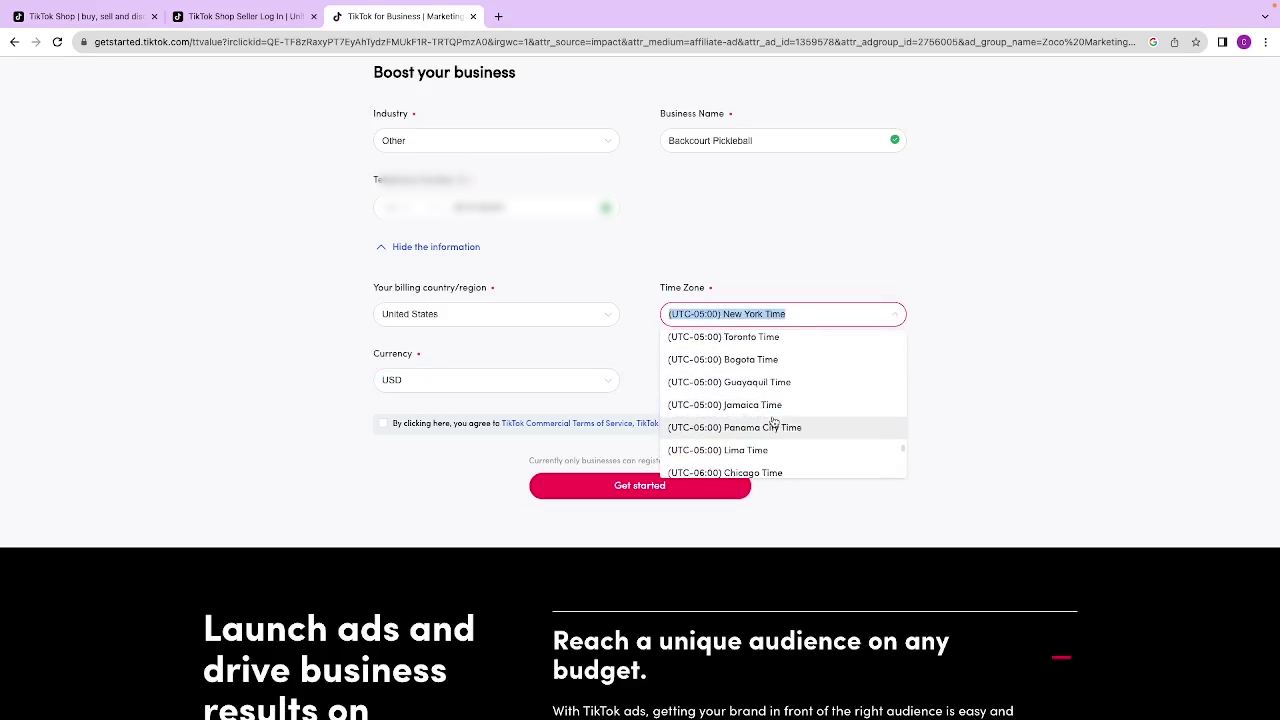
scroll(773, 428, "down", 6)
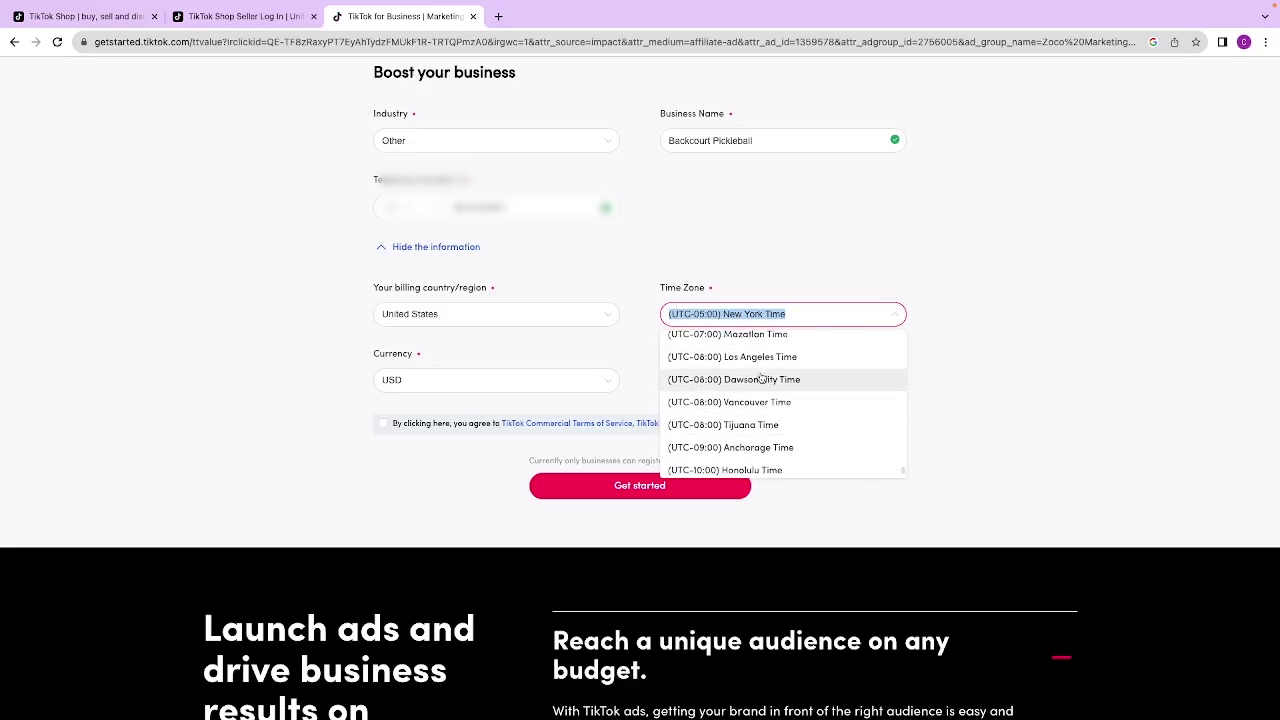
left_click(751, 357)
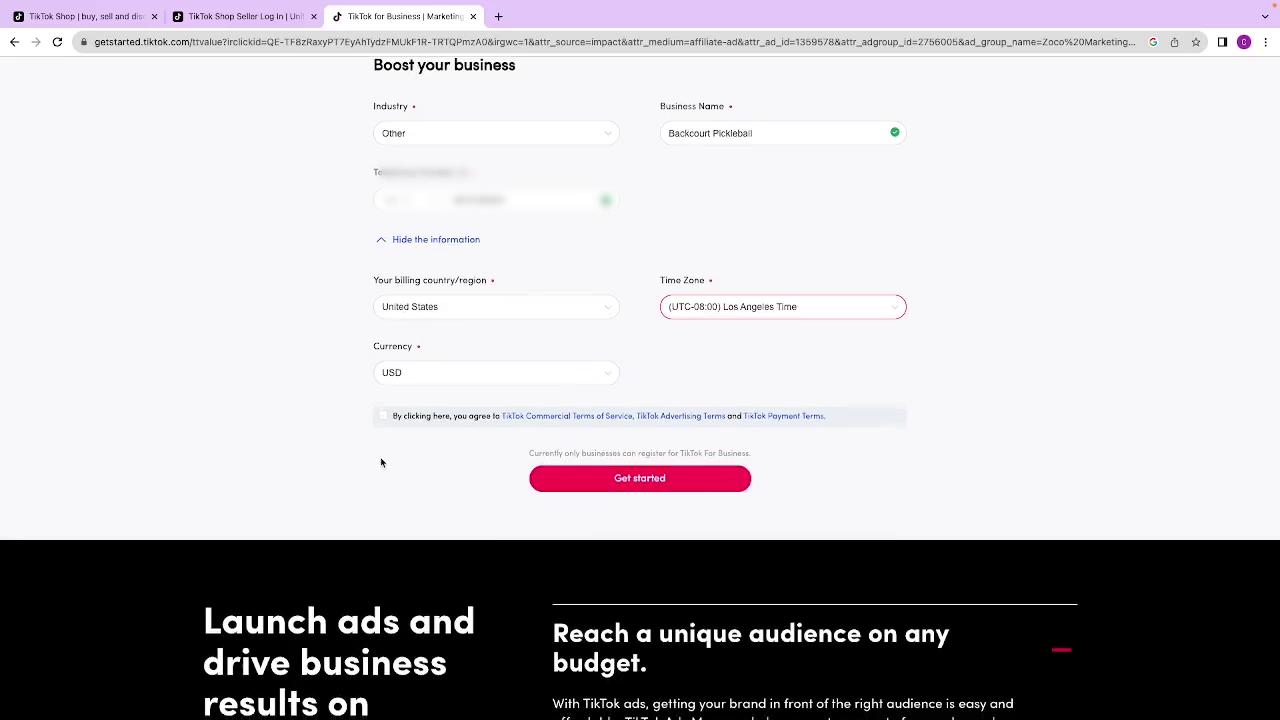
scroll(381, 440, "down", 1)
left_click(382, 406)
left_click(605, 464)
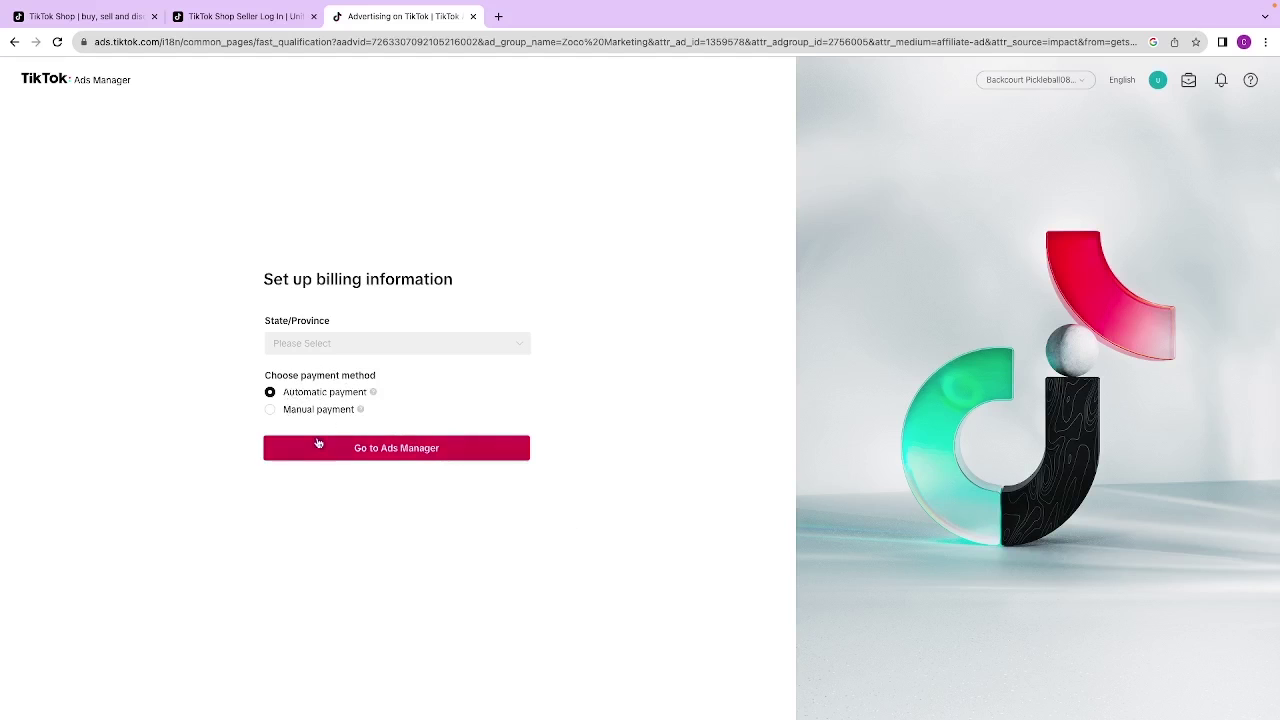
Step: Choose Utah as the billing state, keep automatic payment, and continue to Ads Manager
left_click(405, 343)
scroll(390, 440, "down", 5)
scroll(385, 466, "down", 8)
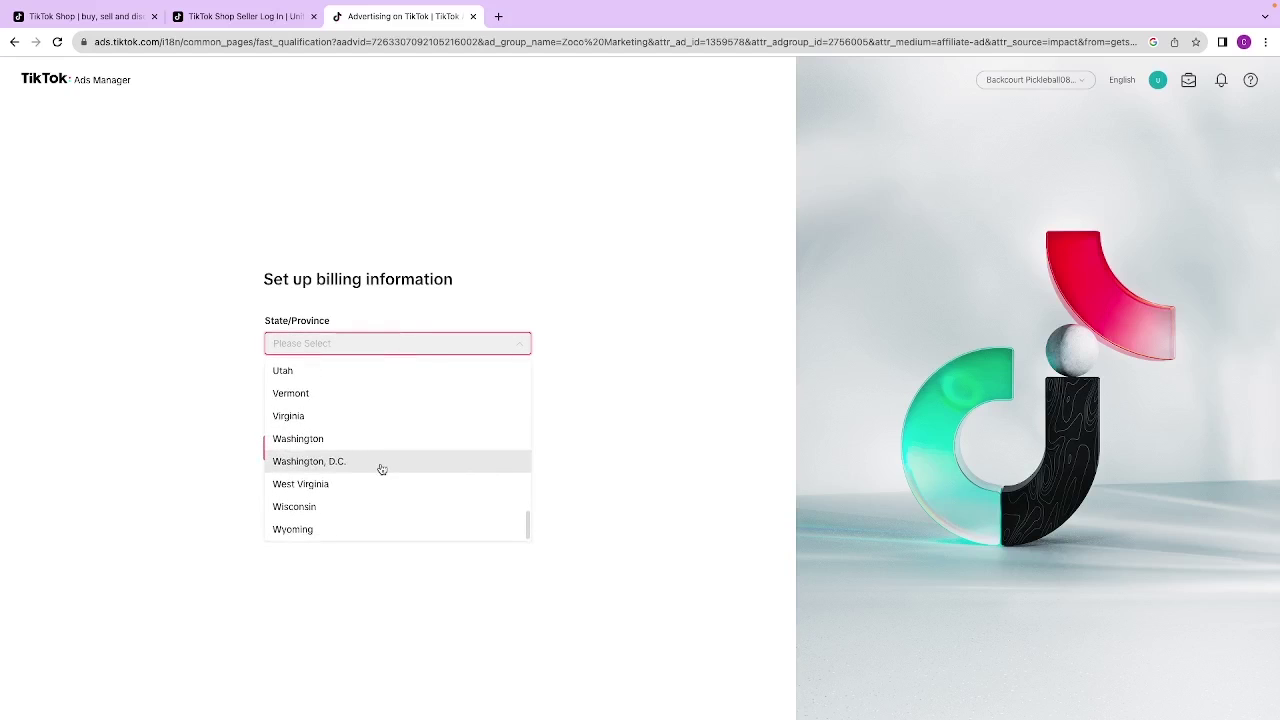
left_click(334, 377)
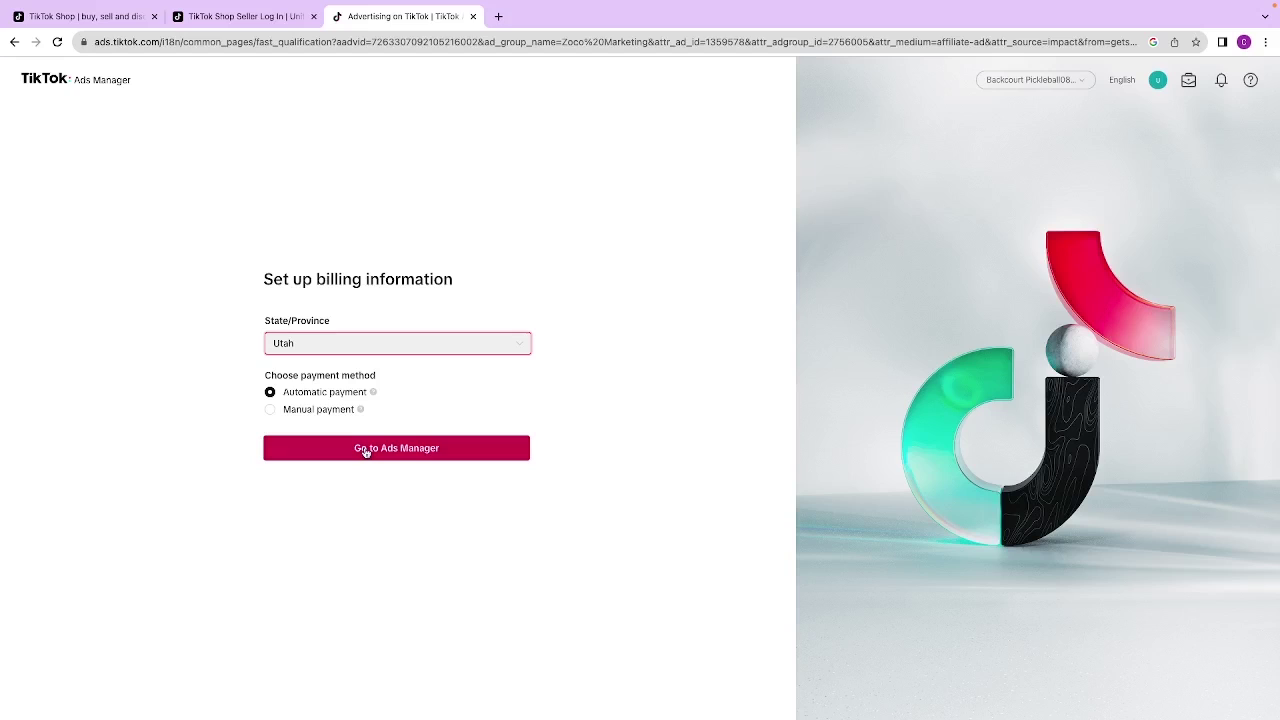
left_click(366, 452)
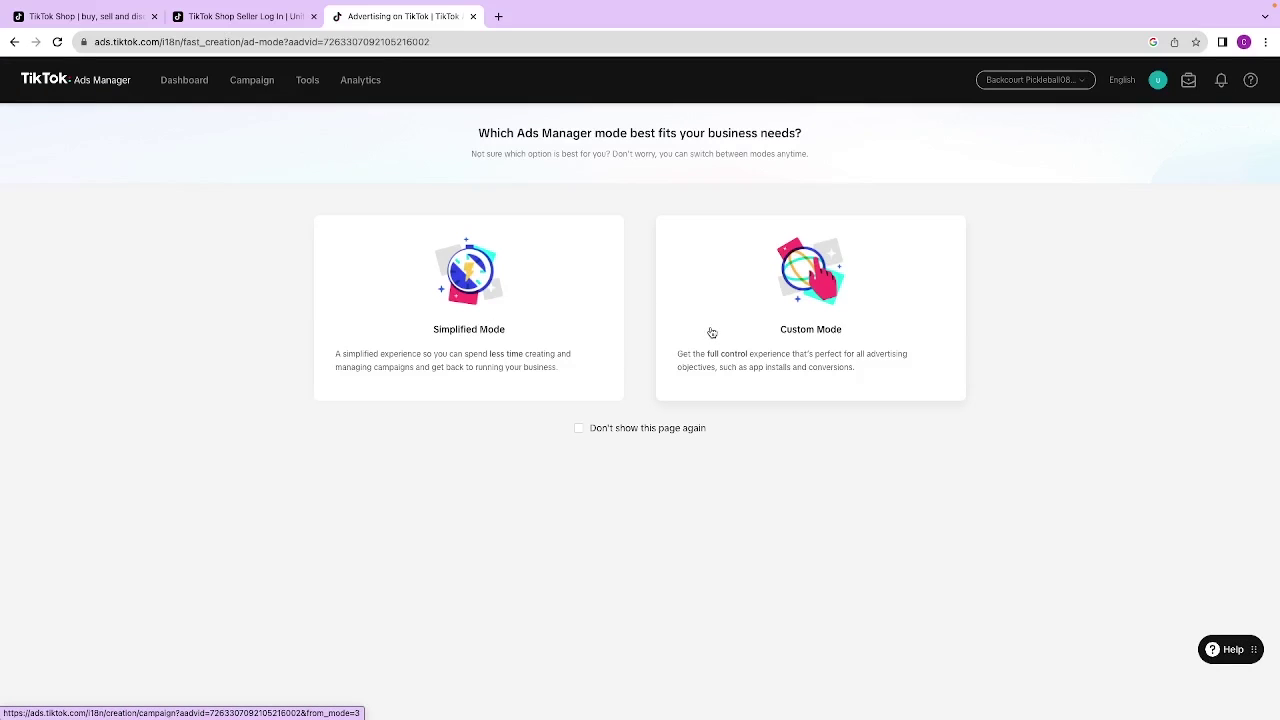
Step: Choose Custom Mode with 'Don't show this page again' ticked, then bring up the ad account switcher
left_click(579, 429)
left_click(746, 380)
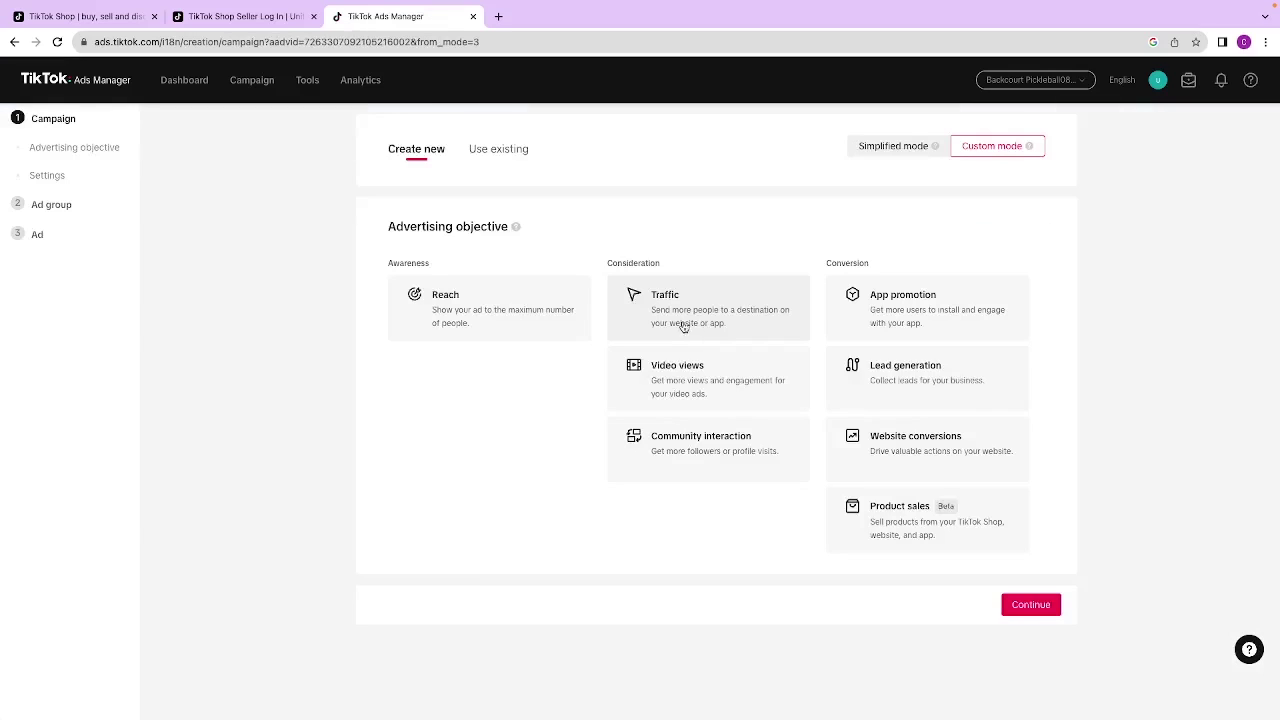
left_click(1068, 80)
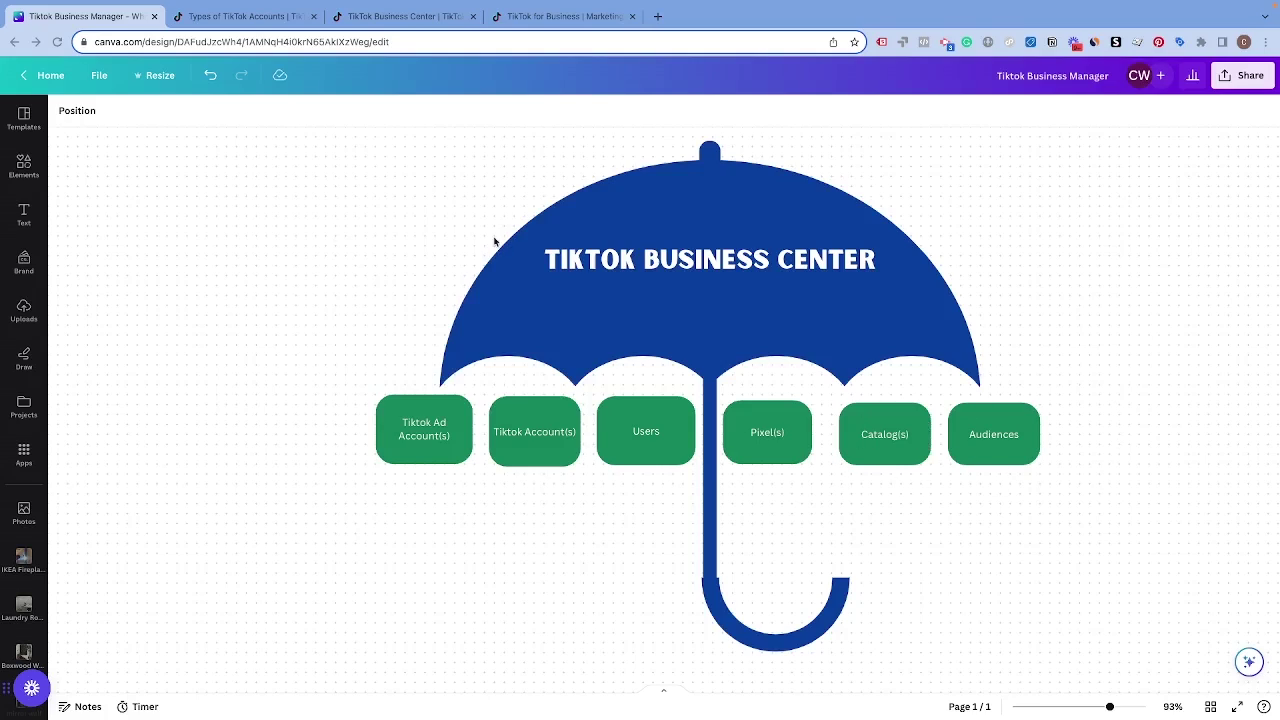
Step: Move from the Canva umbrella diagram to the Types of TikTok Accounts help article with Ctrl+Tab
key("ctrl+Tab")
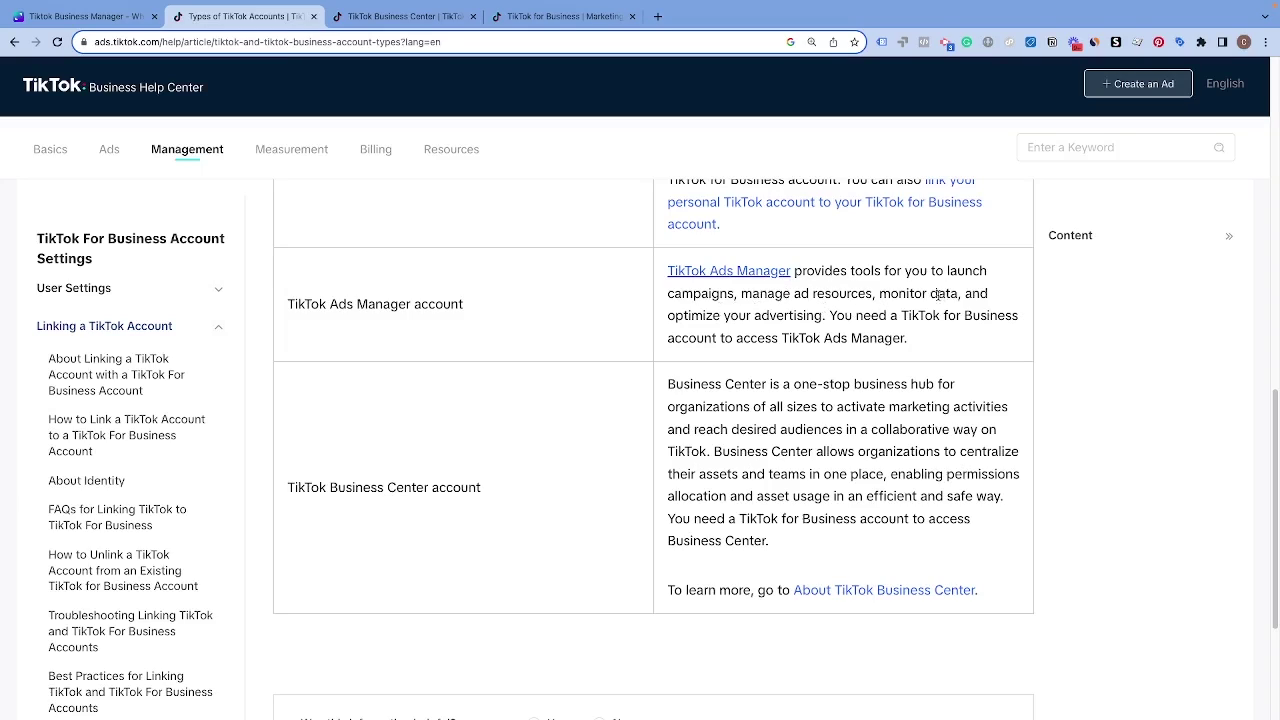
Step: Highlight the Ads Manager and Business Center descriptions in the account types table while reading
left_click_drag(702, 313, 797, 327)
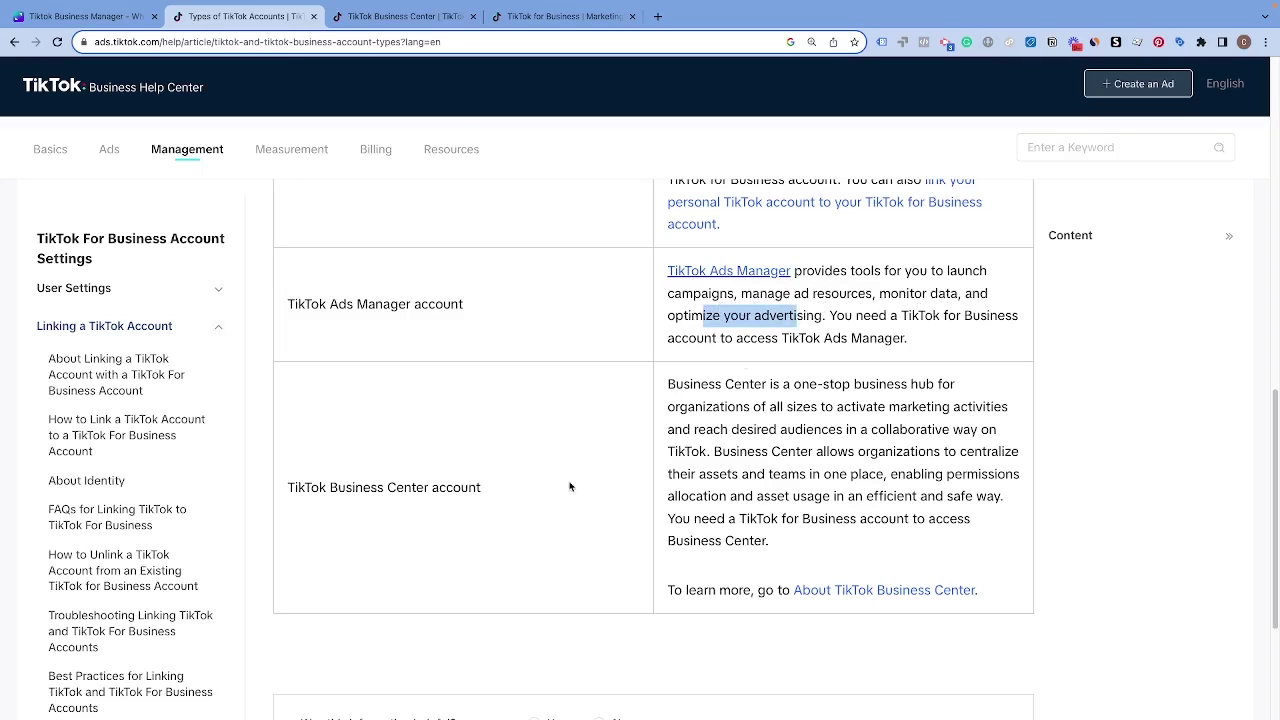
left_click(313, 495)
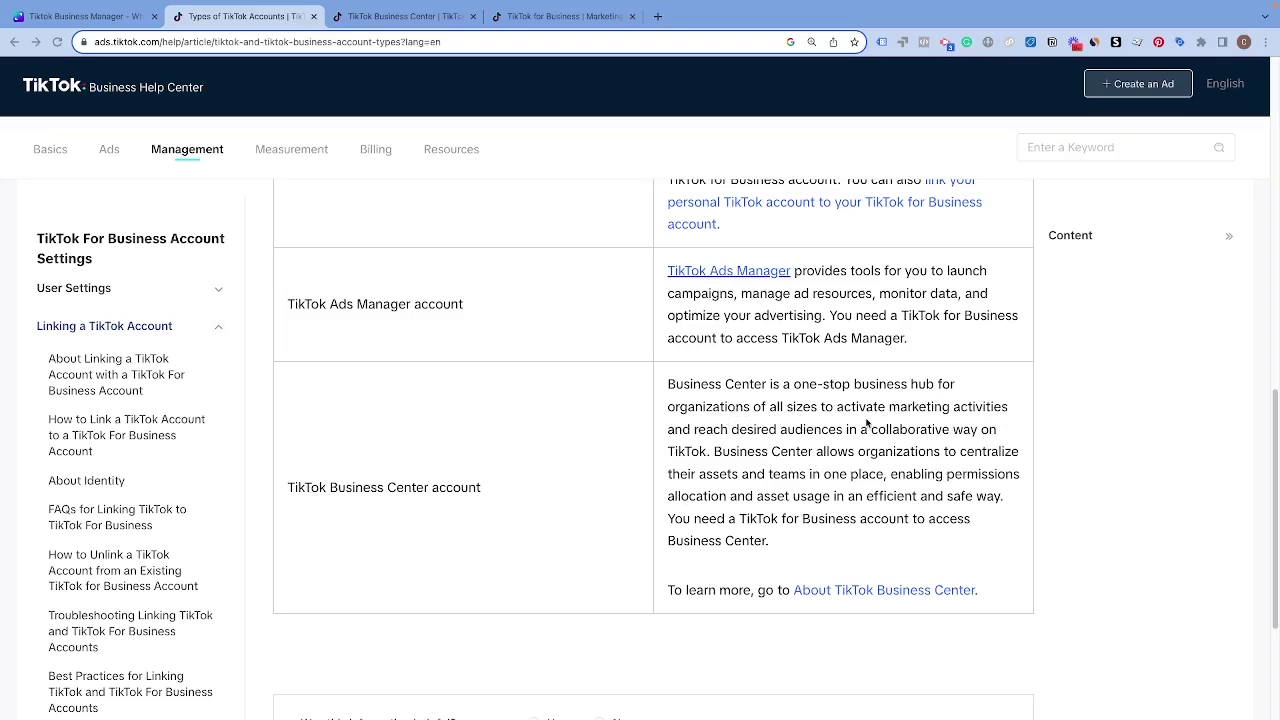
left_click_drag(726, 452, 986, 510)
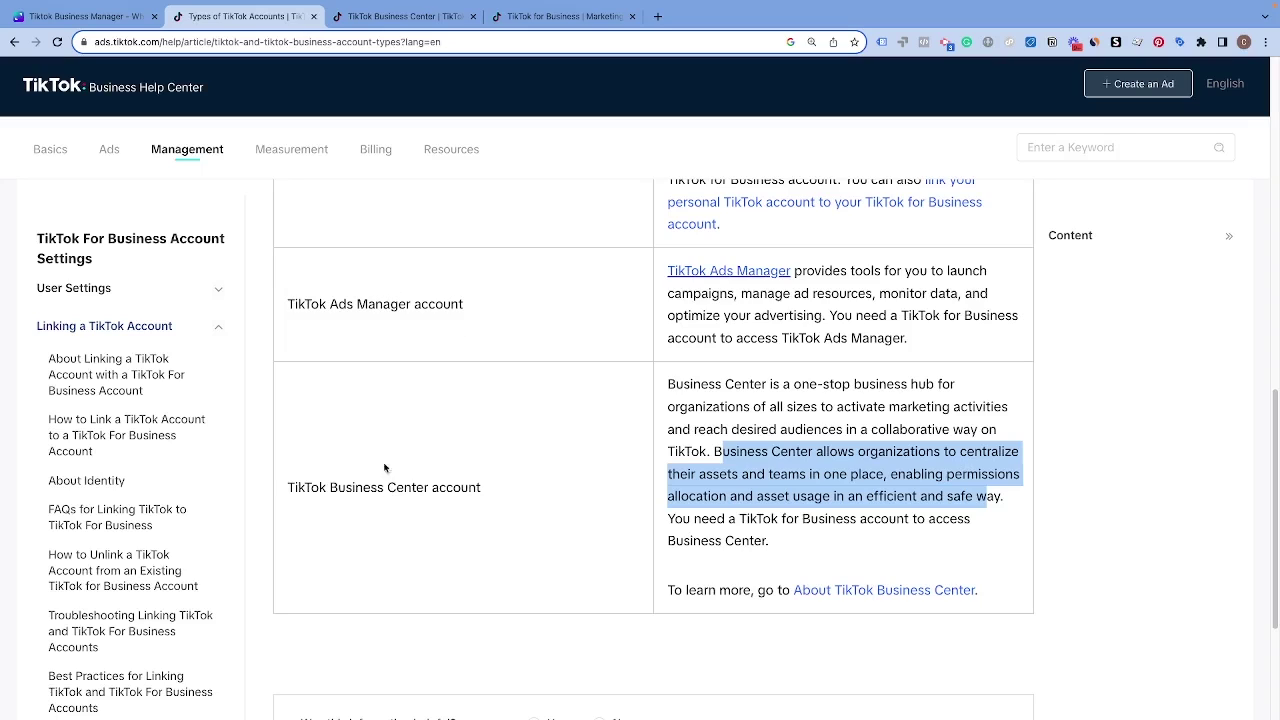
left_click_drag(287, 487, 479, 518)
left_click(497, 491)
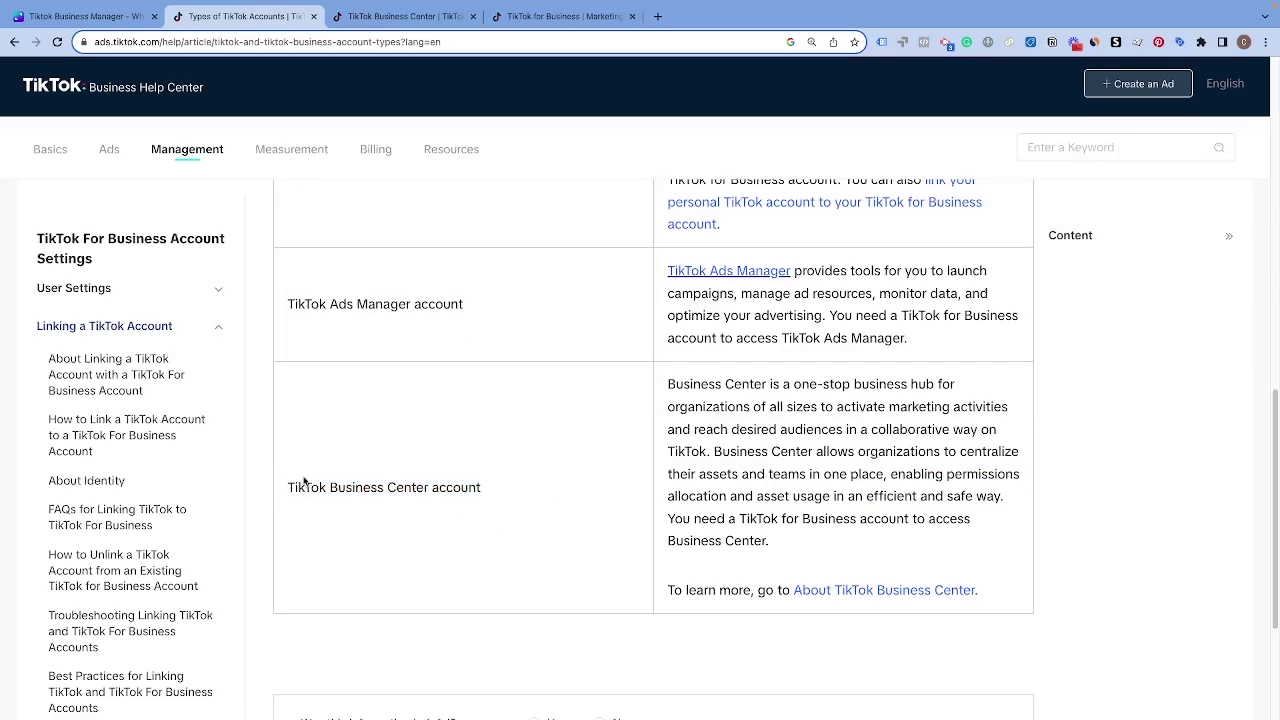
left_click(400, 16)
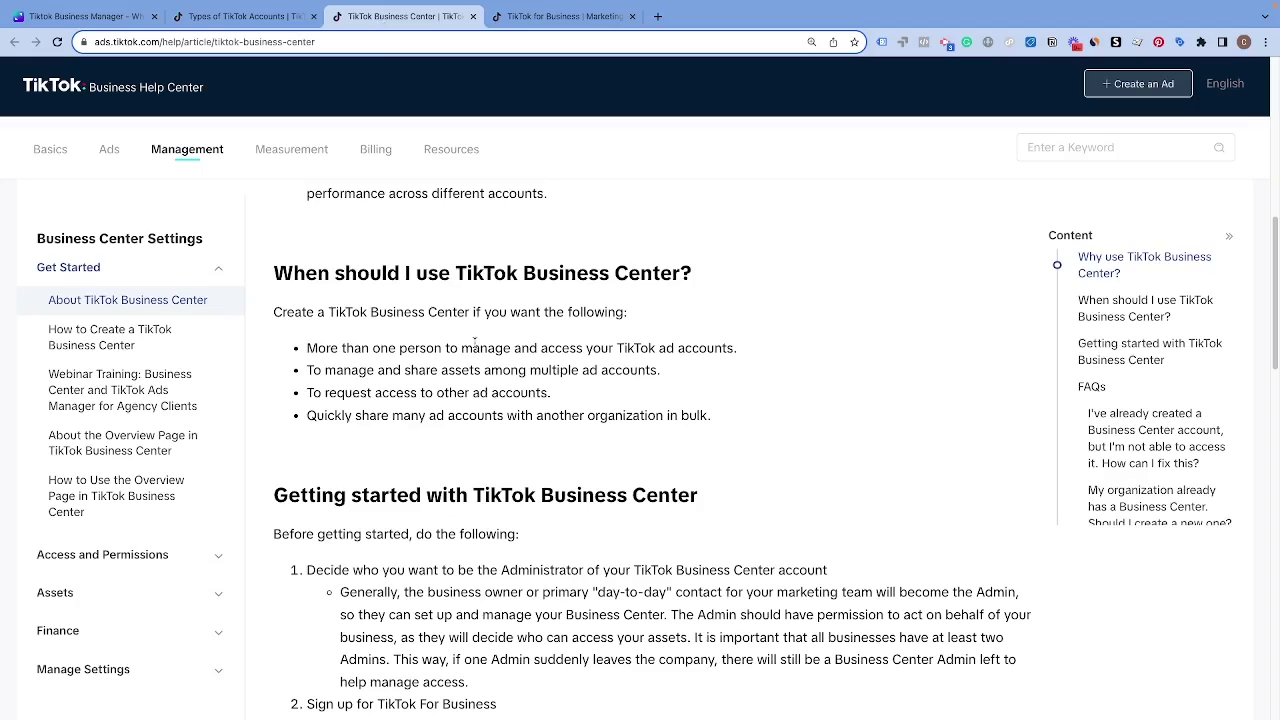
left_click_drag(308, 350, 735, 366)
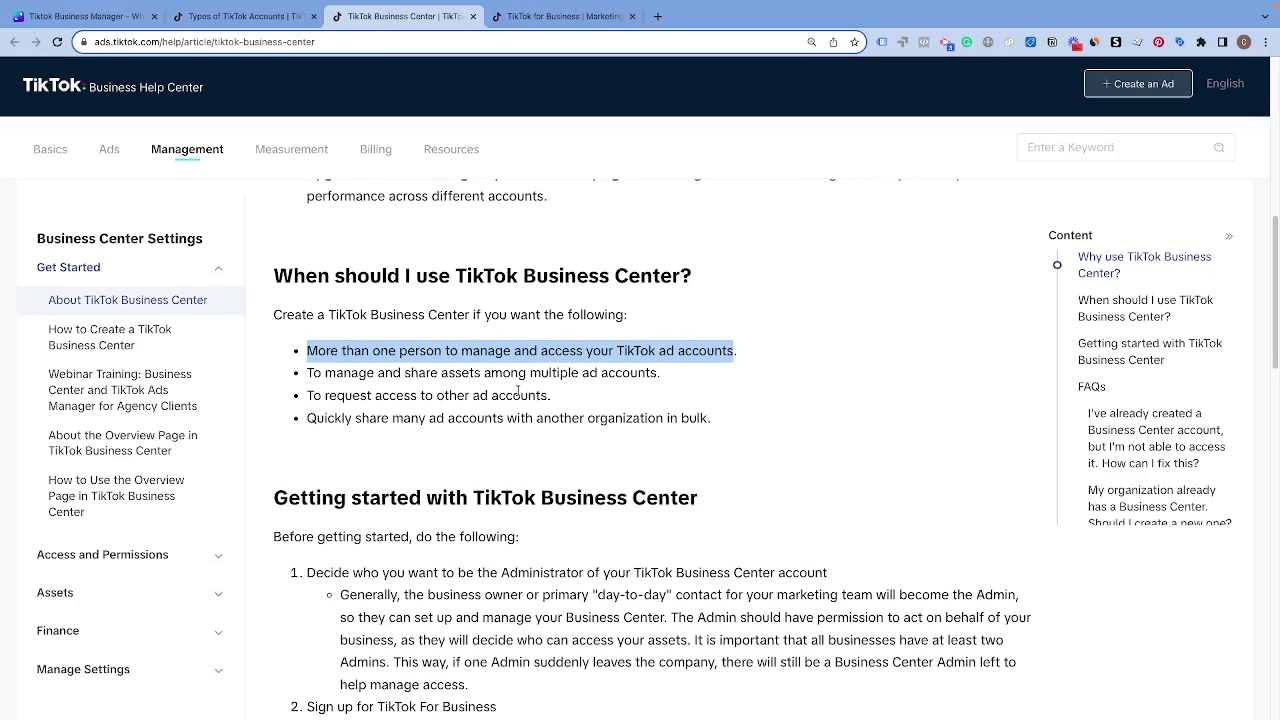
left_click_drag(308, 372, 661, 384)
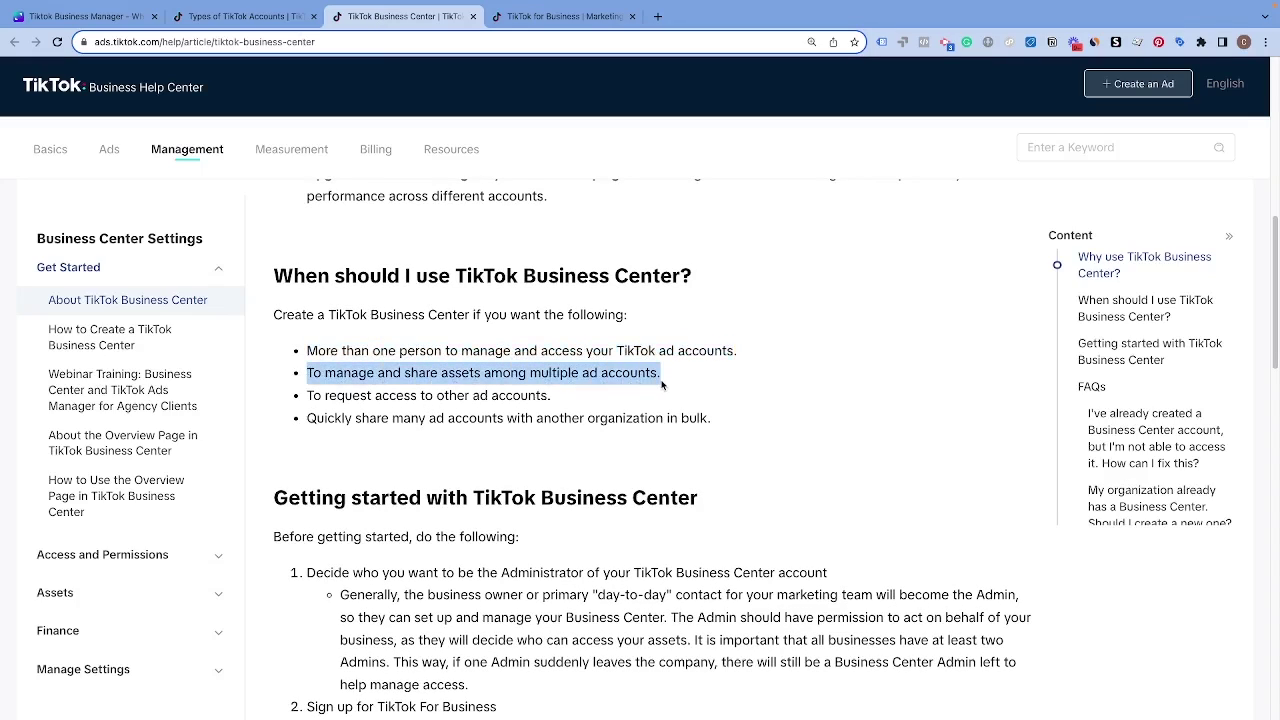
left_click_drag(307, 395, 540, 397)
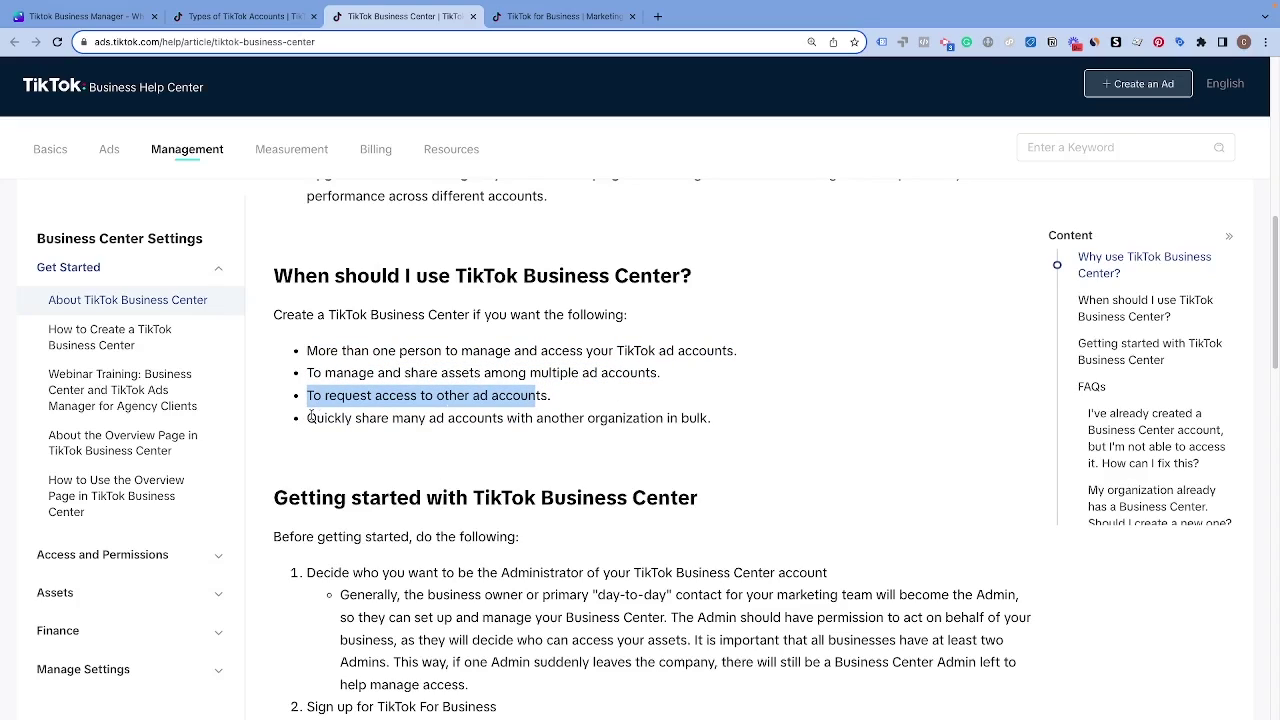
left_click_drag(308, 418, 678, 436)
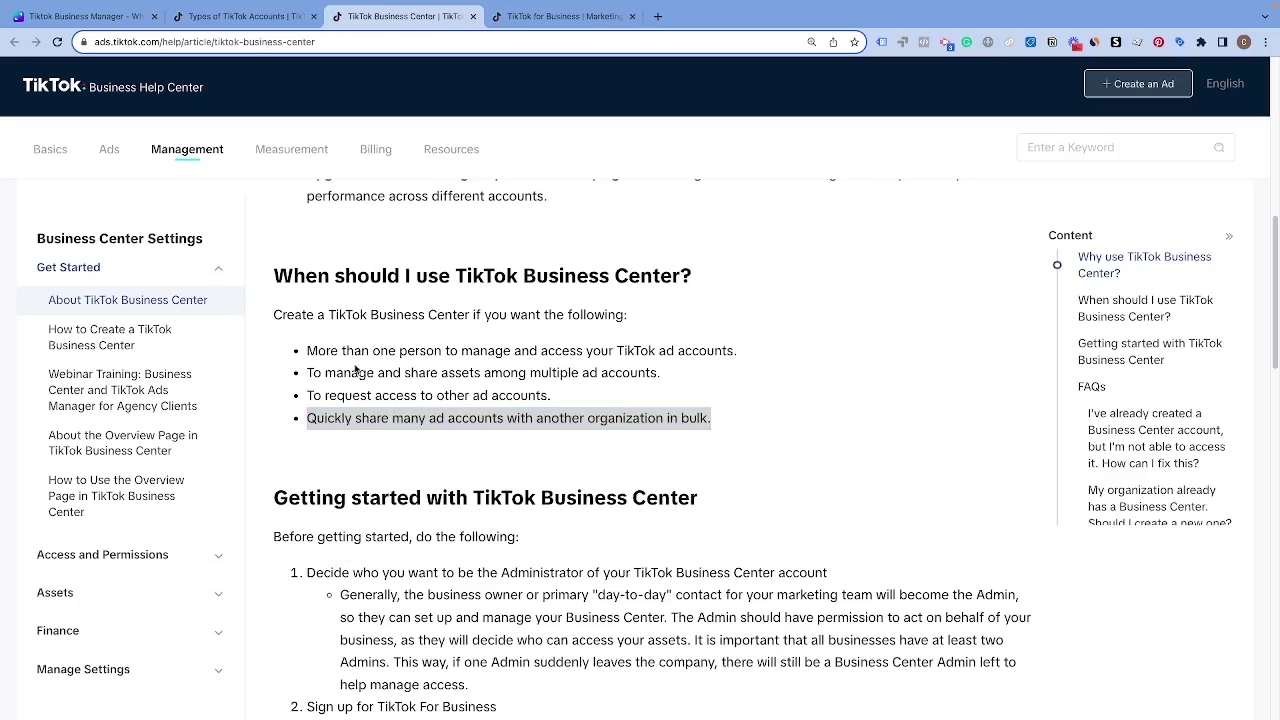
left_click(326, 382)
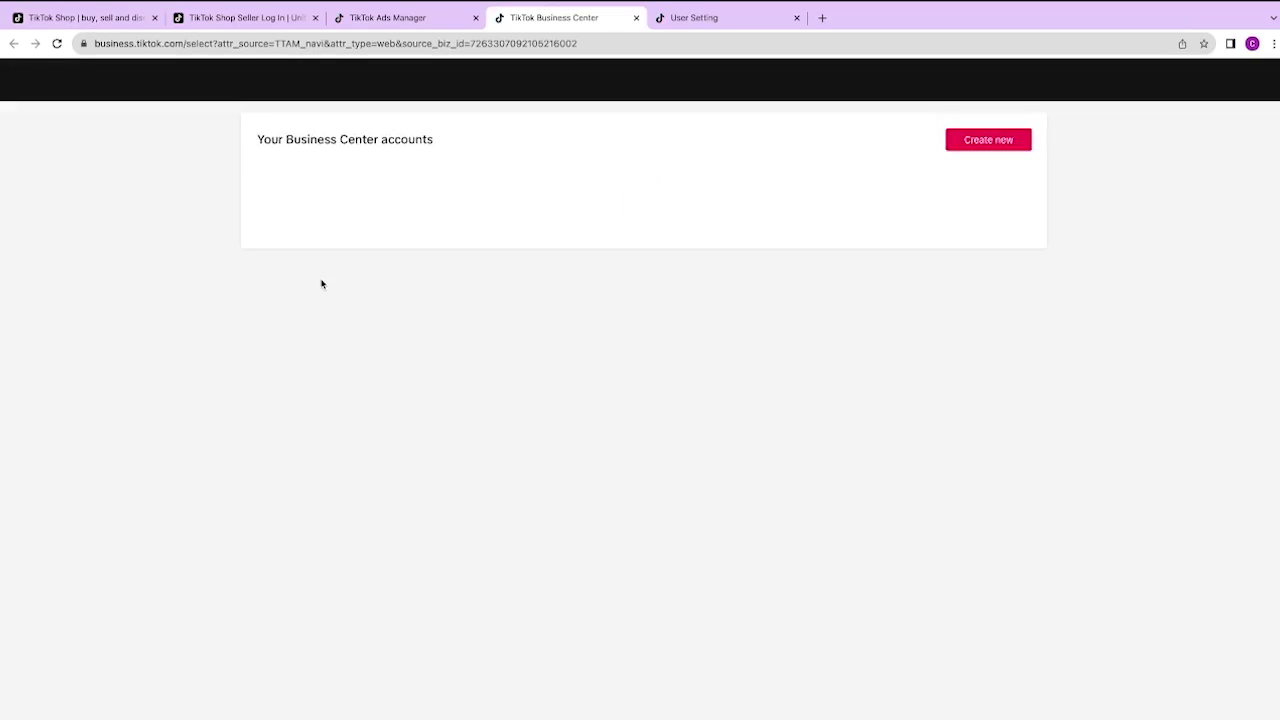
Step: Name the Business Center 'Backcourt Pickleball' and set its time zone to Los Angeles Time
left_click(410, 383)
type("Back")
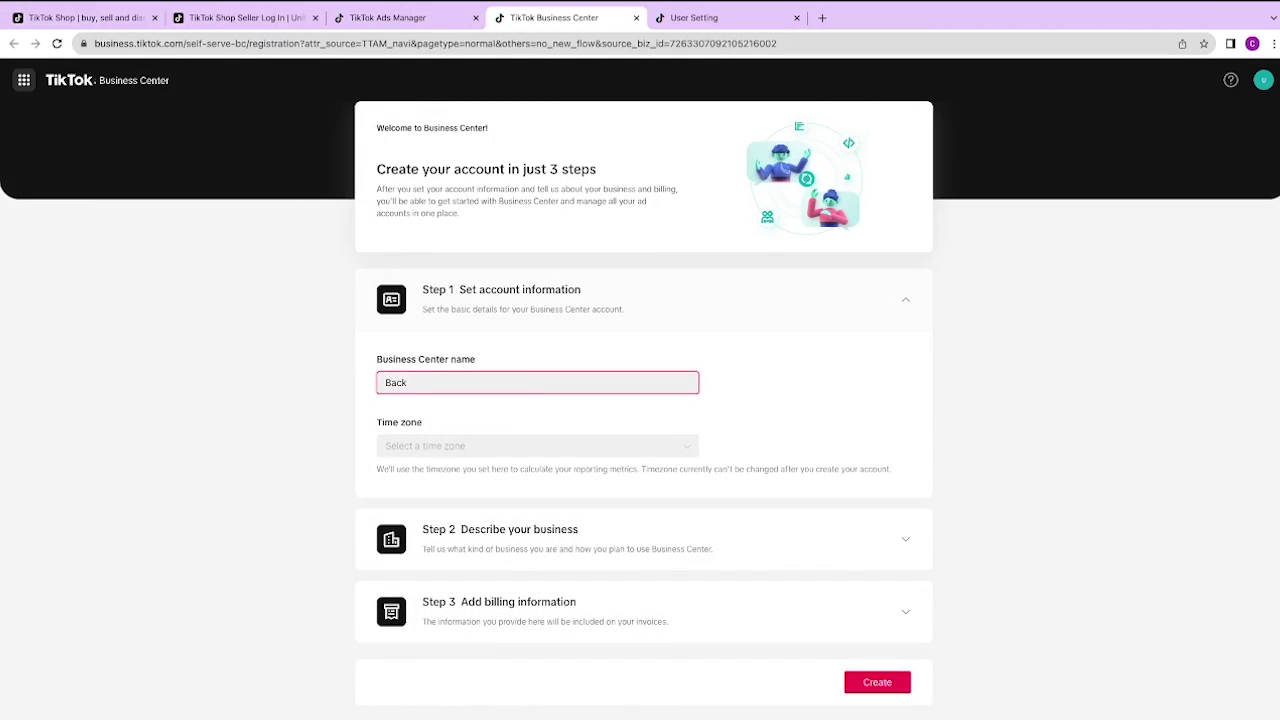
type("court Pickleball")
left_click(477, 446)
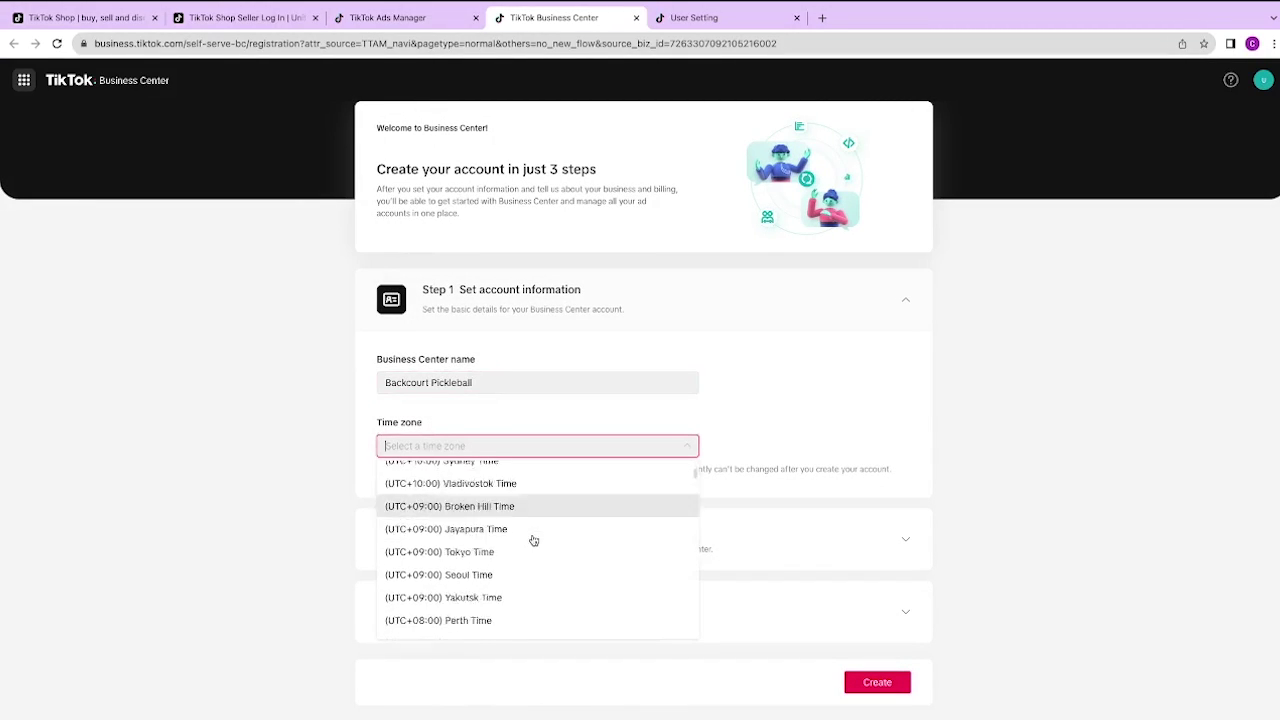
scroll(530, 540, "down", 3)
scroll(532, 543, "down", 10)
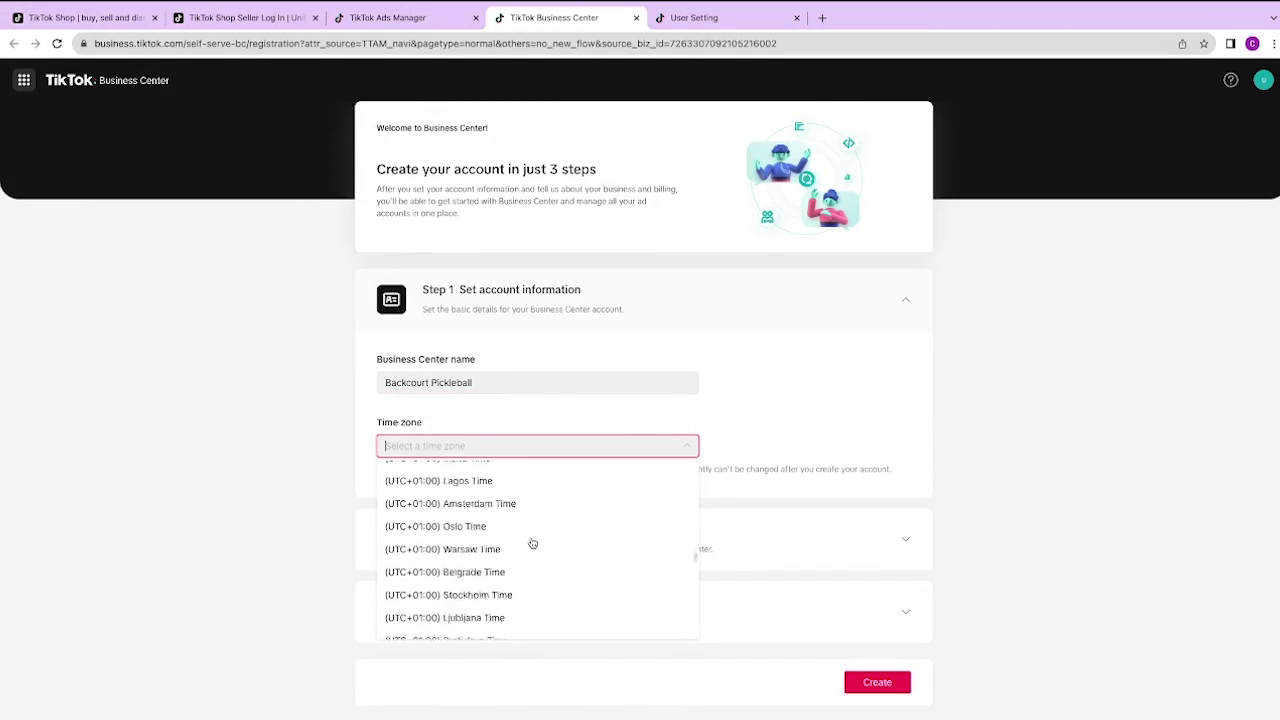
type("los")
left_click(437, 490)
left_click(526, 454)
type("los")
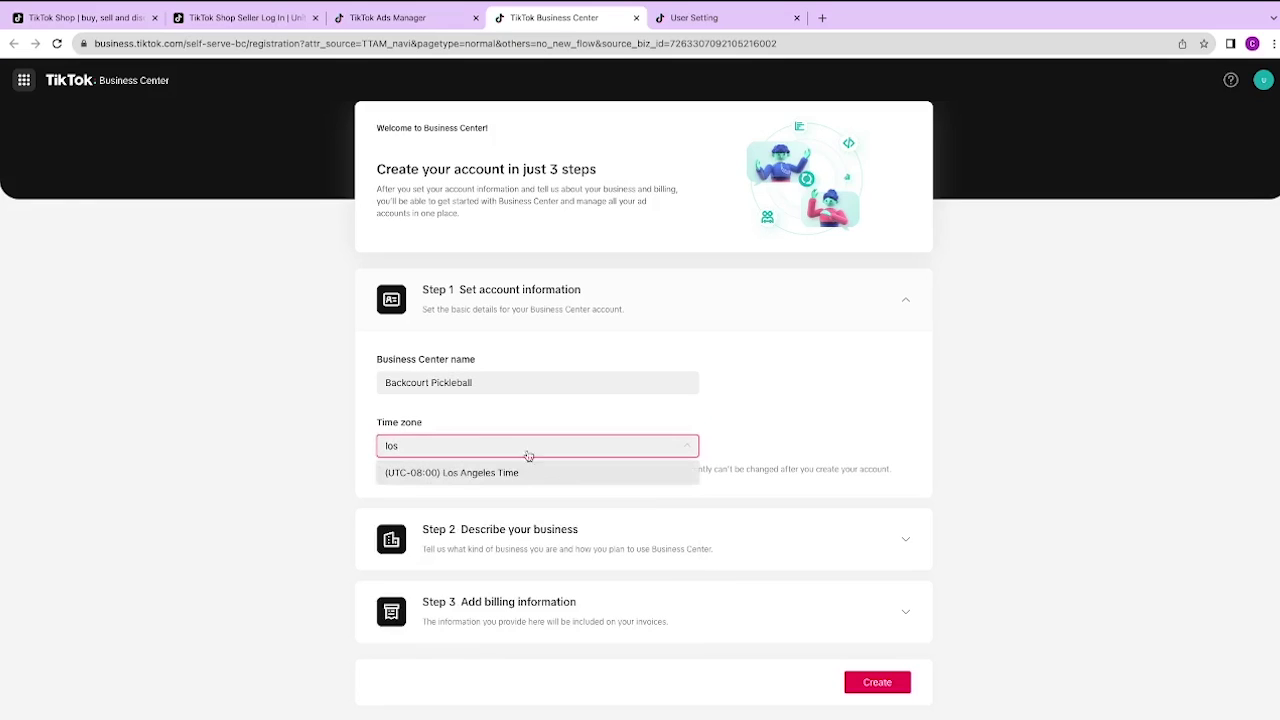
left_click(526, 472)
Step: Register as an advertiser with company name 'Backcourt Pickleball' and industry E-commerce, and create it
left_click(793, 527)
left_click(760, 450)
left_click(535, 540)
type("B")
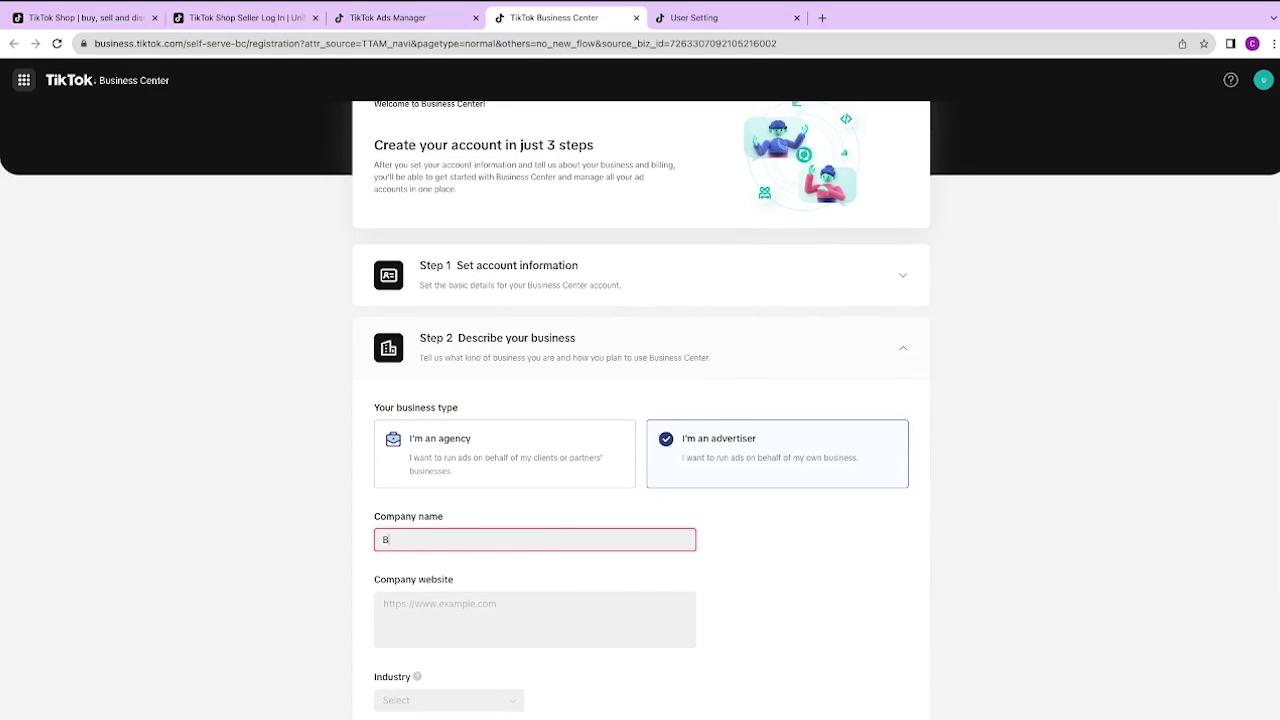
type("ackcourt Pickleball")
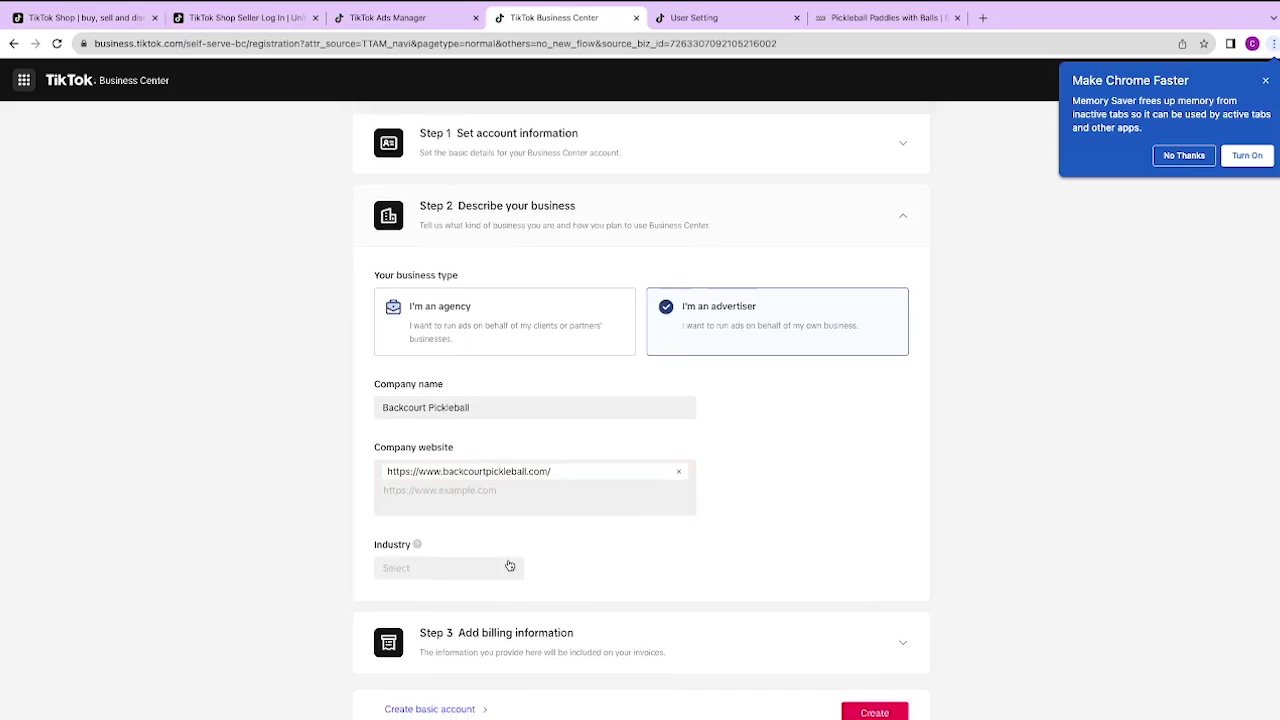
left_click(617, 460)
scroll(578, 636, "down", 5)
left_click(577, 636)
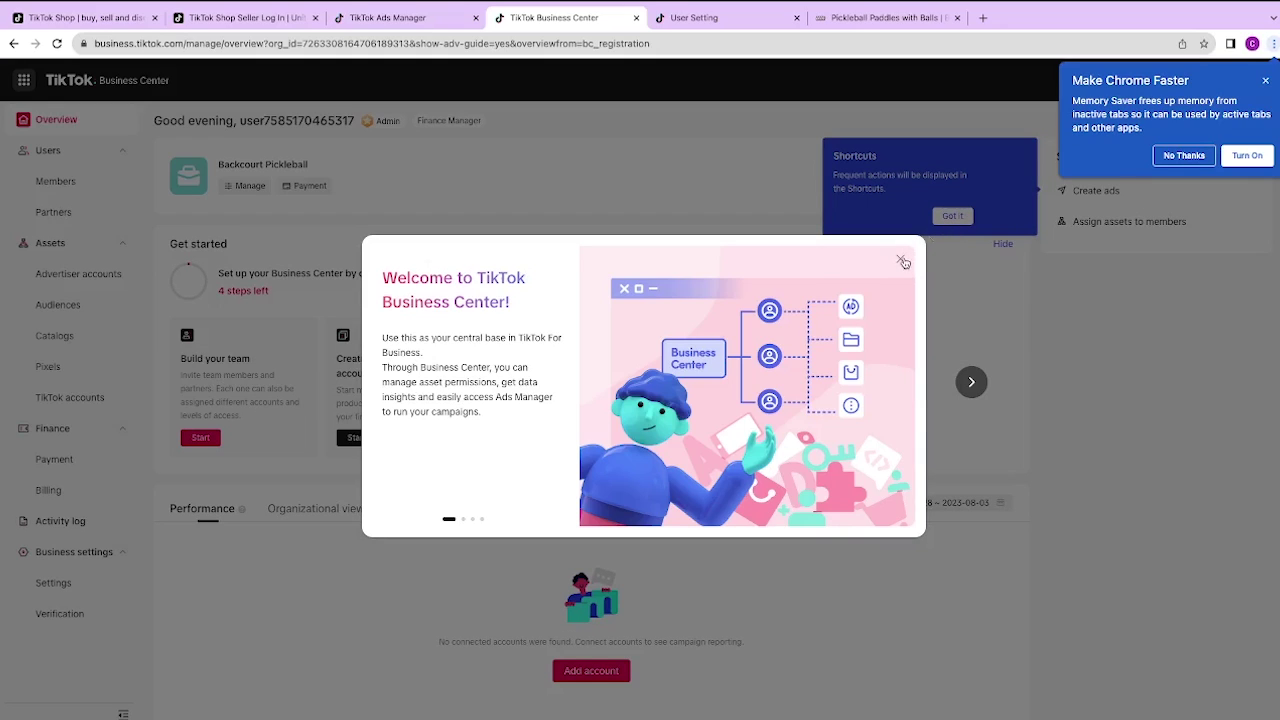
Step: Dismiss the welcome message and start an Admin access request for an existing advertiser account
left_click(903, 262)
scroll(649, 431, "down", 2)
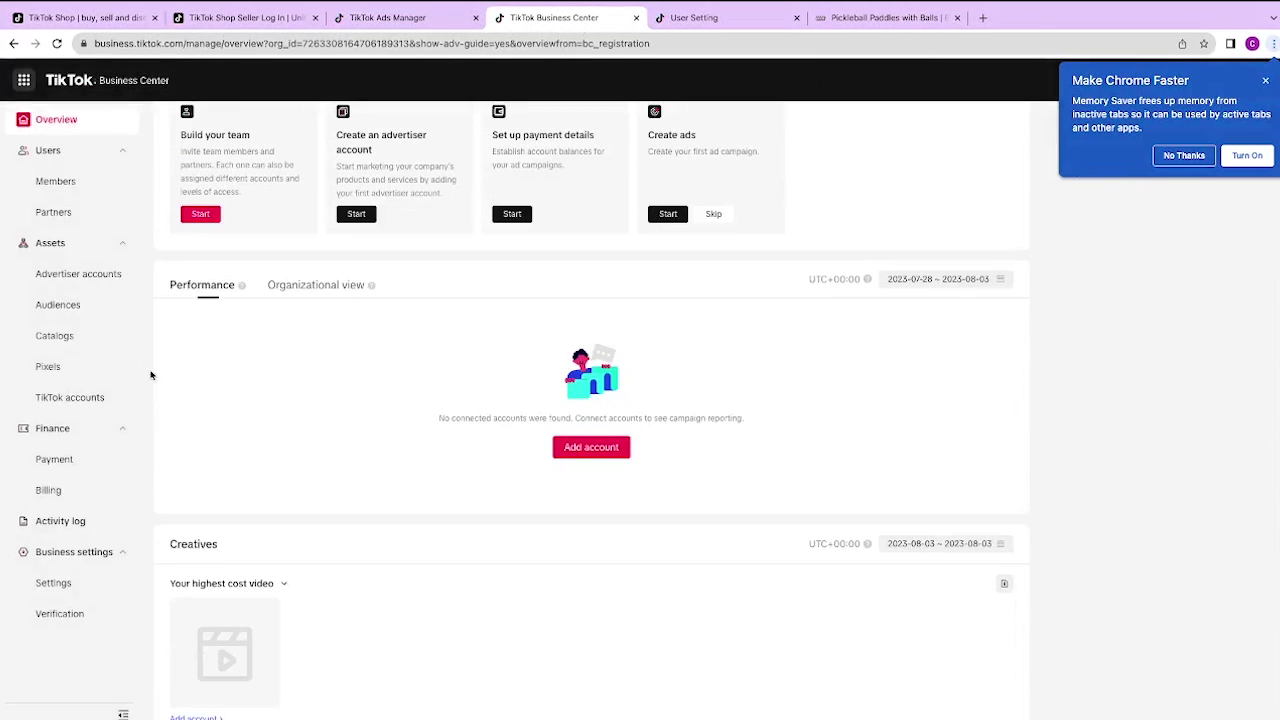
left_click(79, 275)
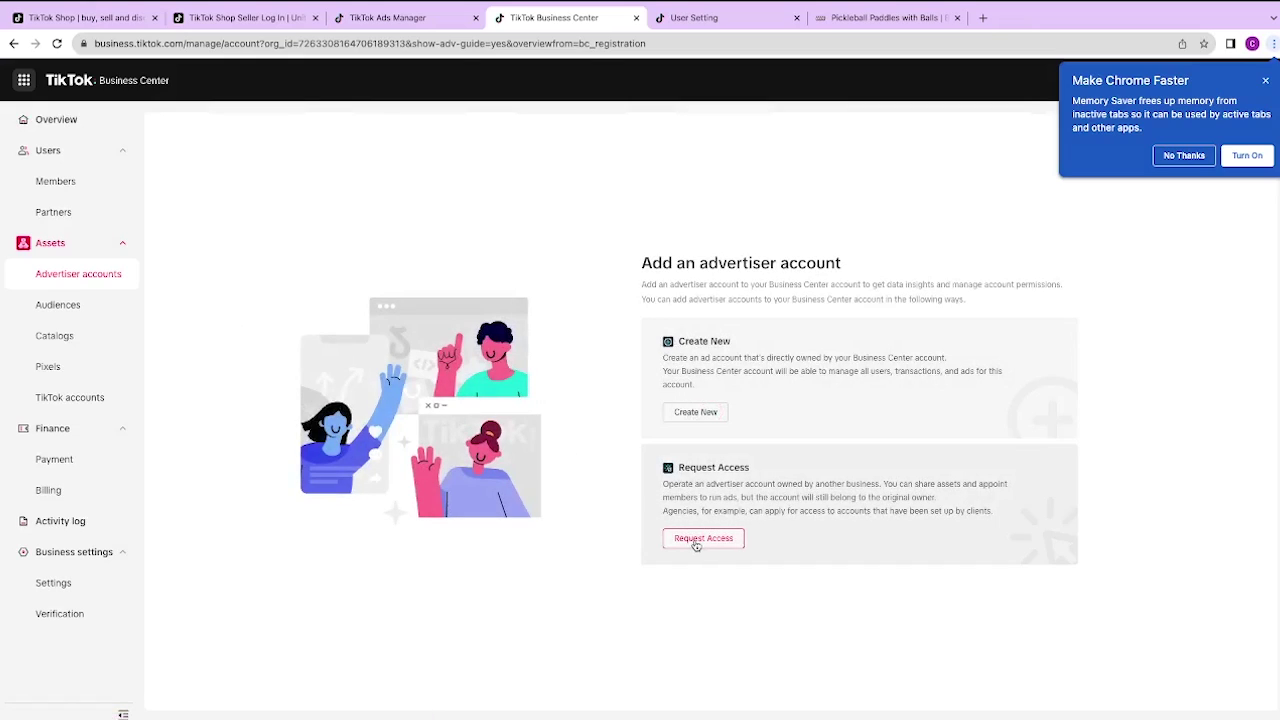
left_click(703, 538)
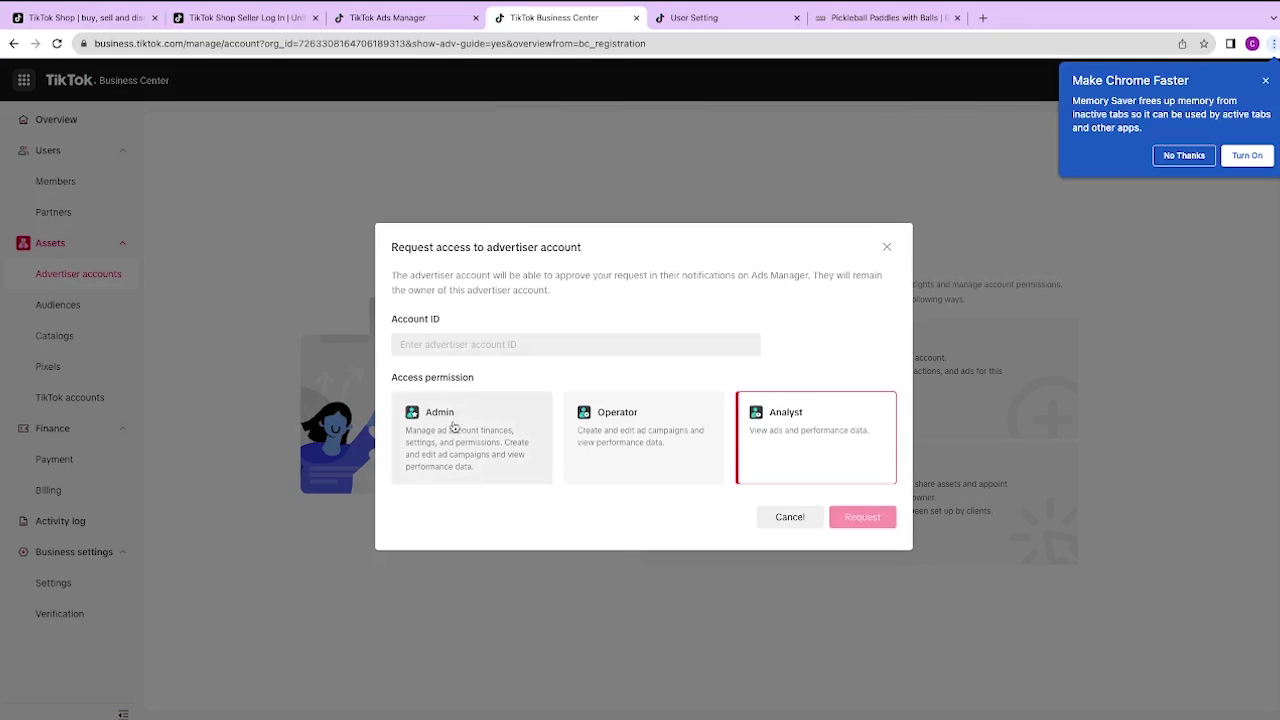
left_click(455, 428)
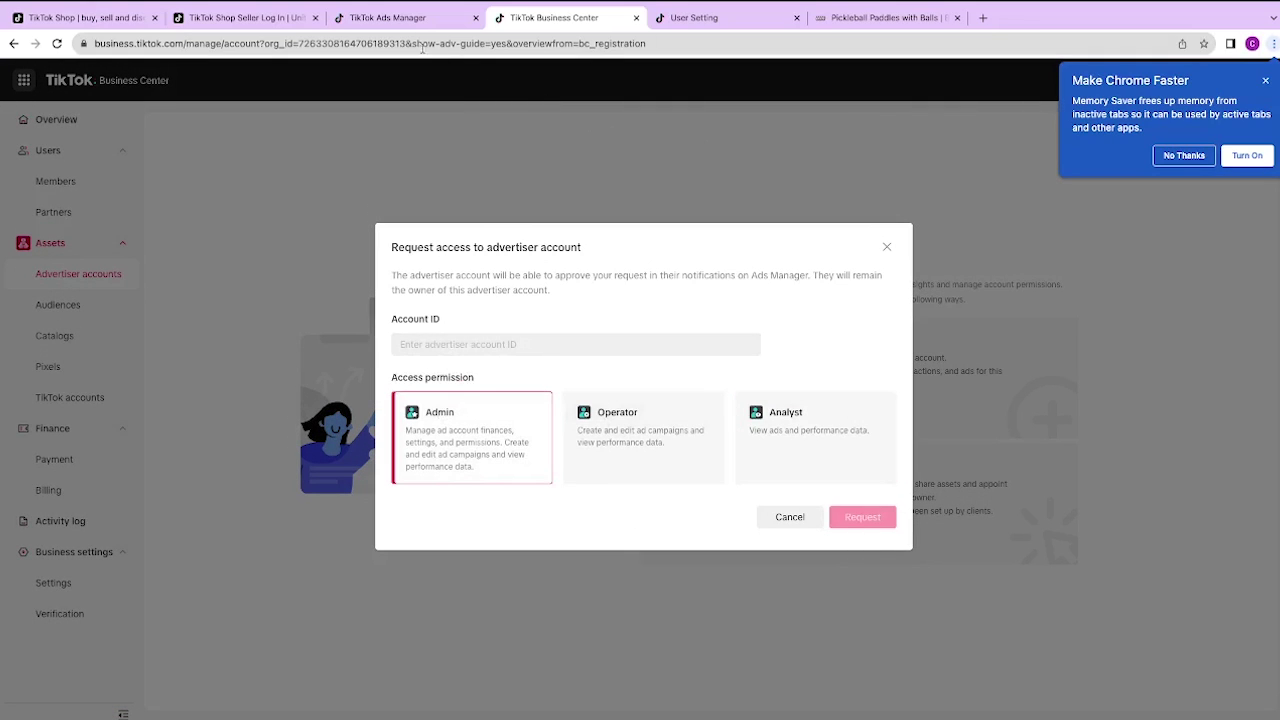
left_click(416, 20)
Step: Open the Ads Manager account list and select the Backcourt Pickleball0804 account ID to copy
left_click(1184, 155)
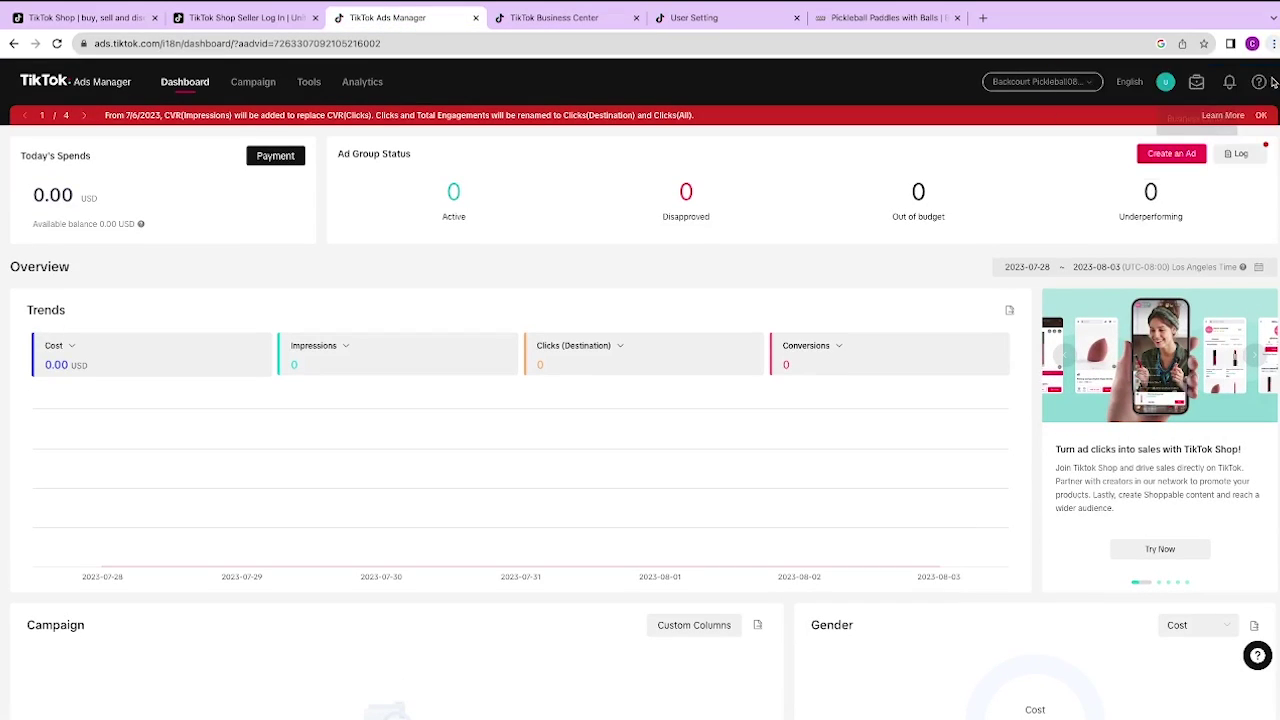
left_click(1040, 81)
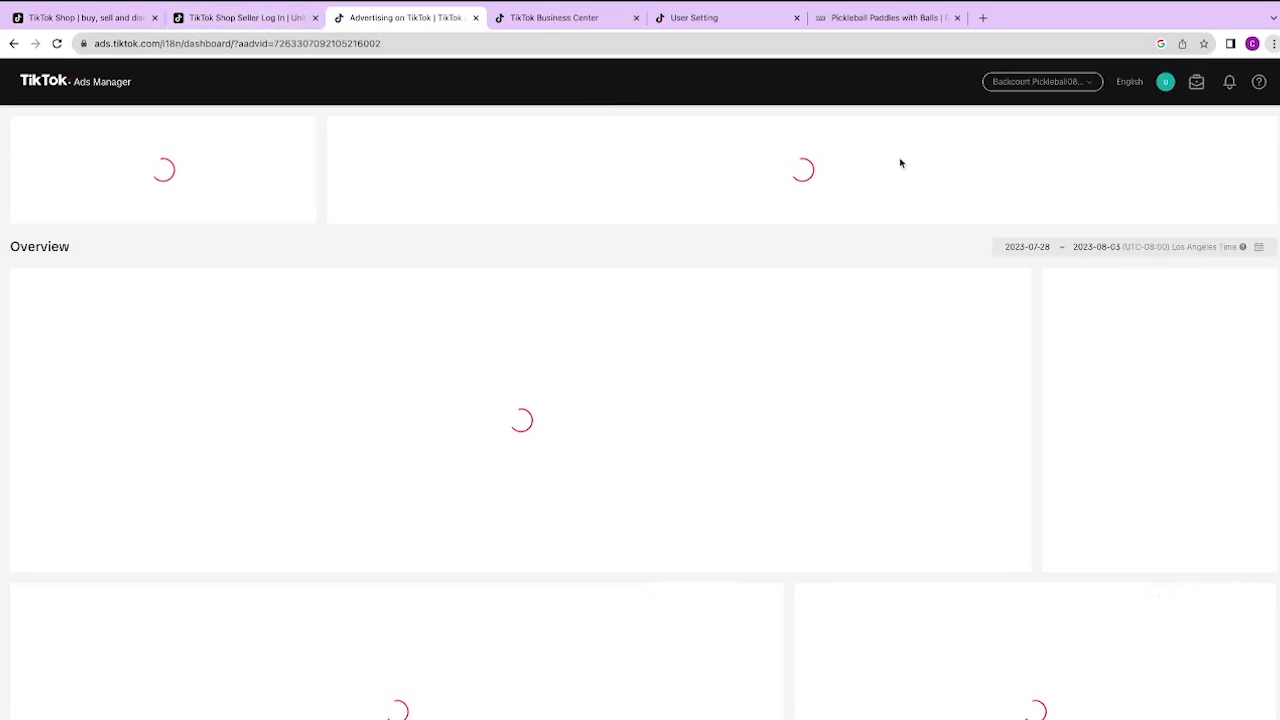
left_click(1062, 86)
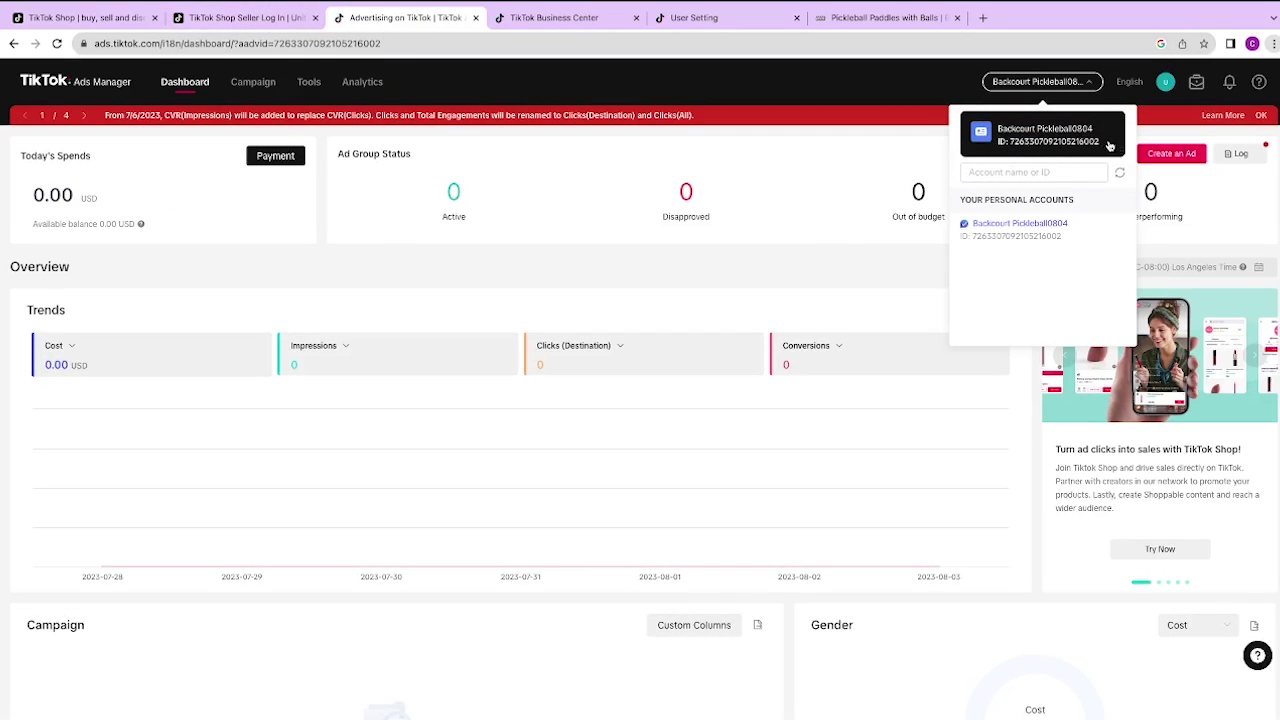
left_click_drag(1100, 145, 1014, 147)
key("ctrl+c")
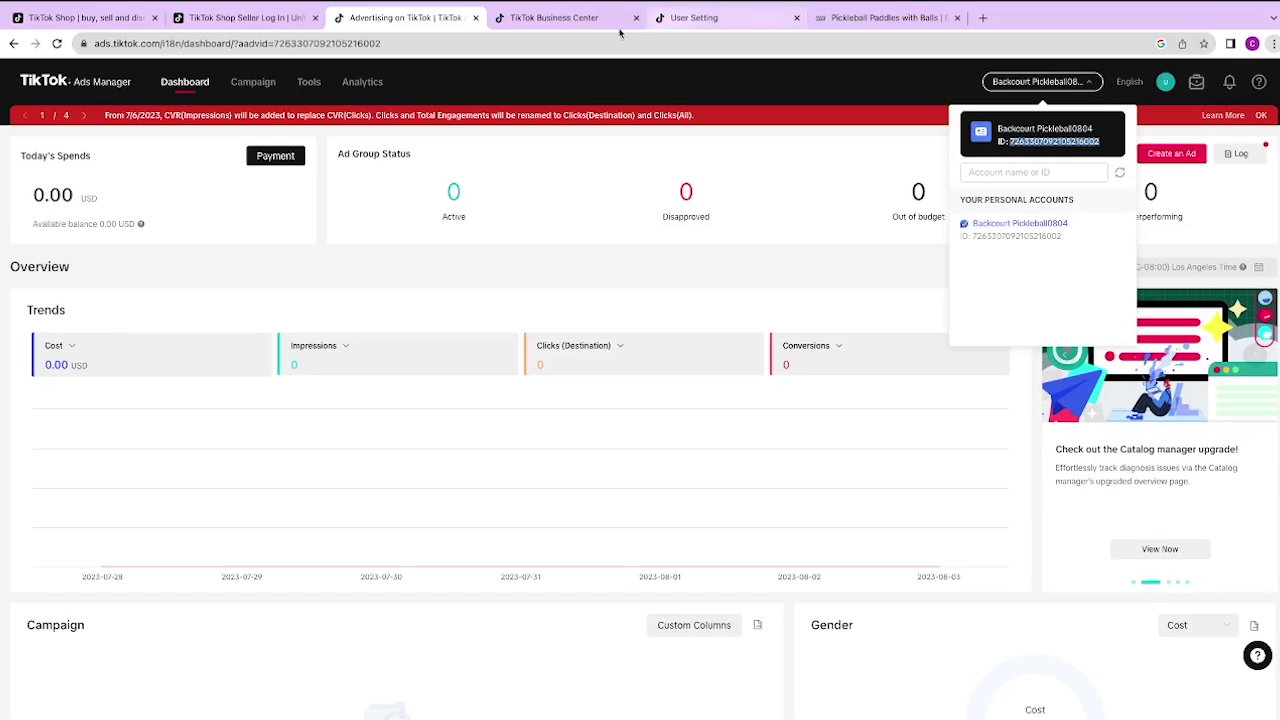
Step: Paste the copied account ID into the Business Center request and add the Backcourt Pickleball0804 account
left_click(554, 17)
left_click(428, 346)
key("ctrl+v")
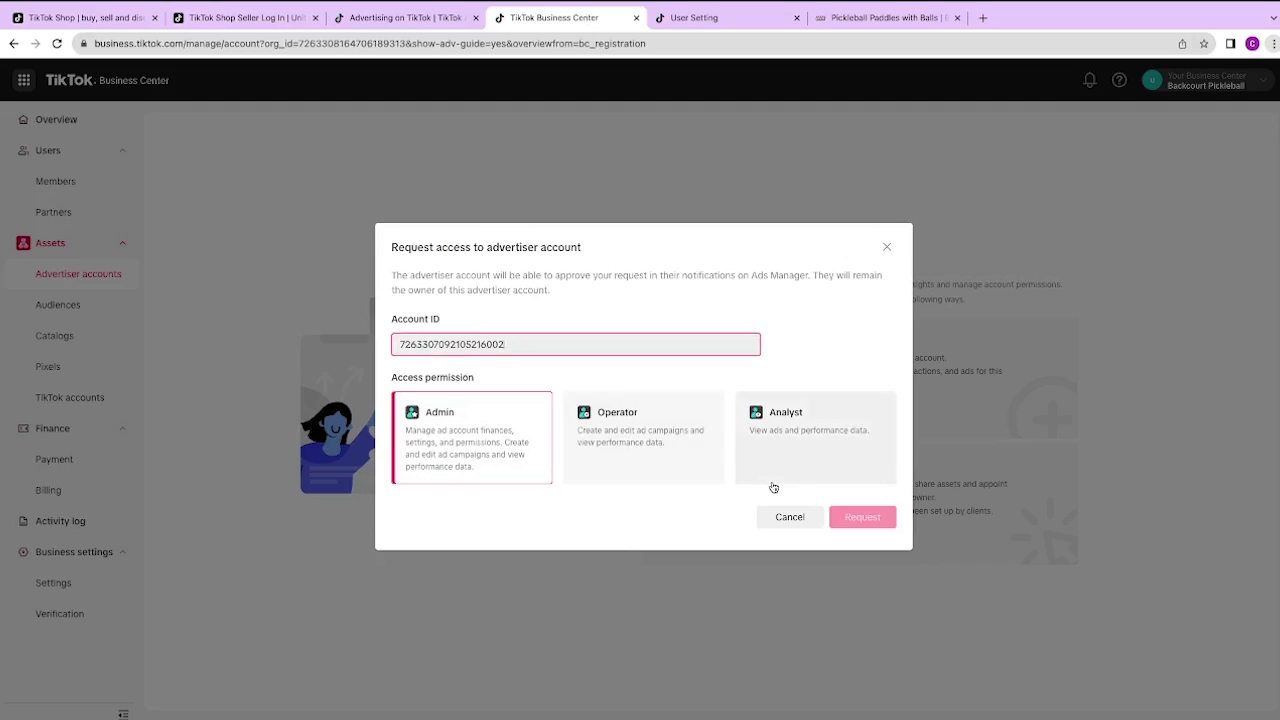
left_click(509, 420)
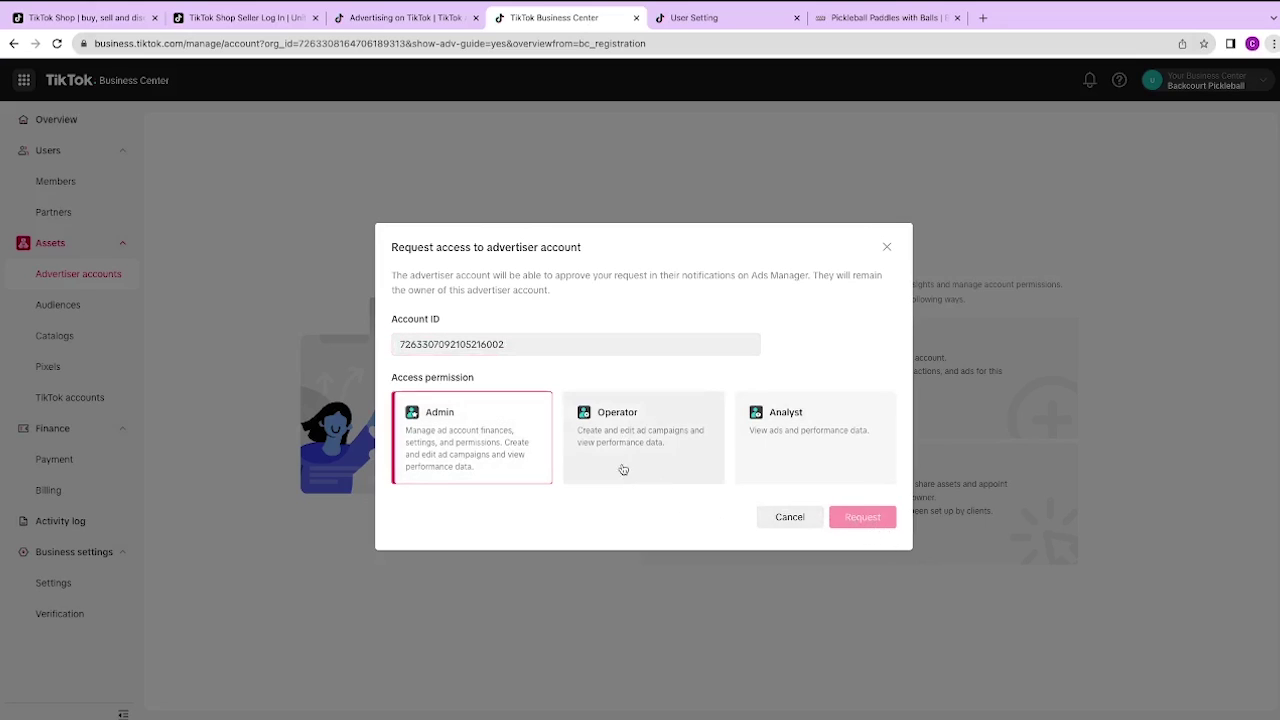
left_click(860, 541)
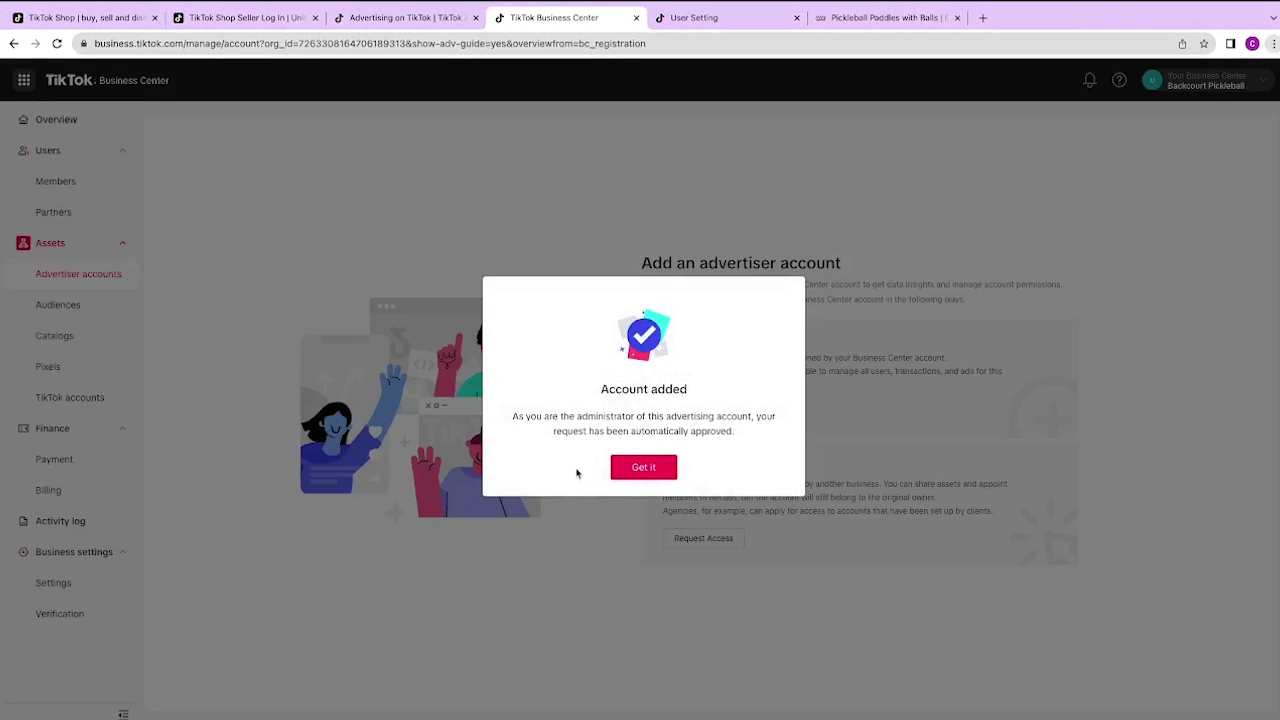
left_click(640, 468)
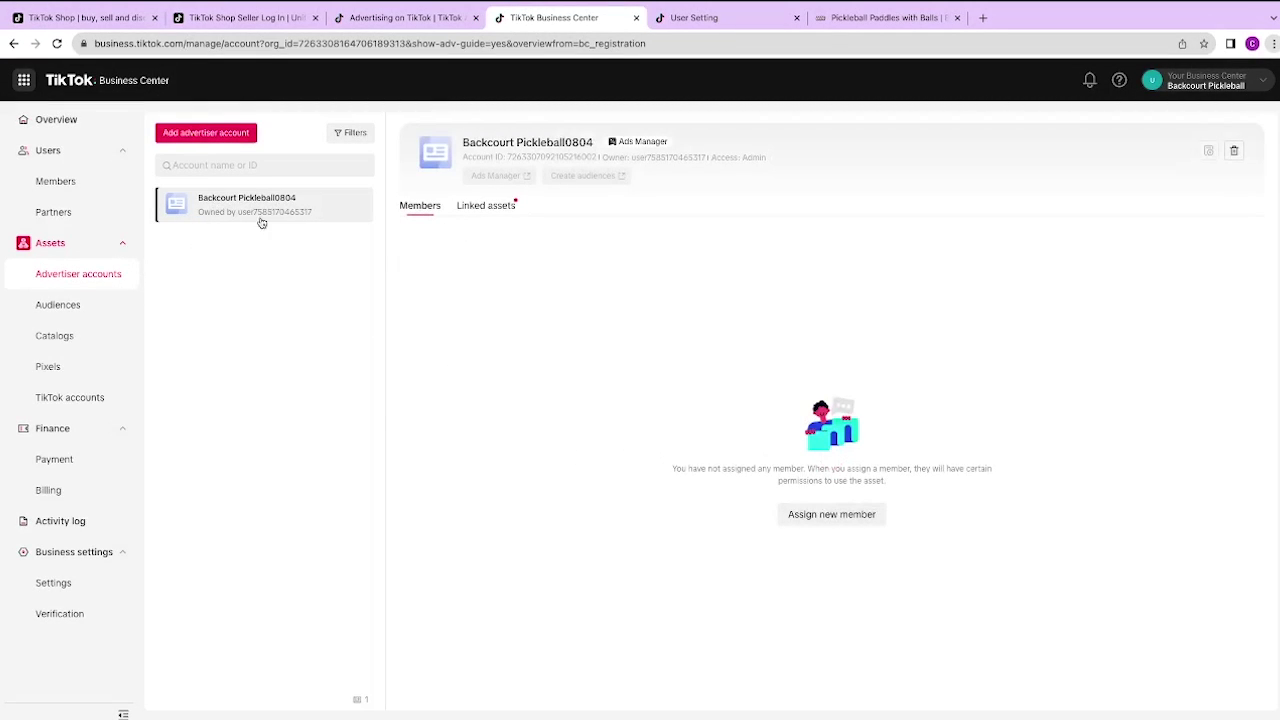
Step: Assign the business center member to the account with Admin permission
left_click(831, 514)
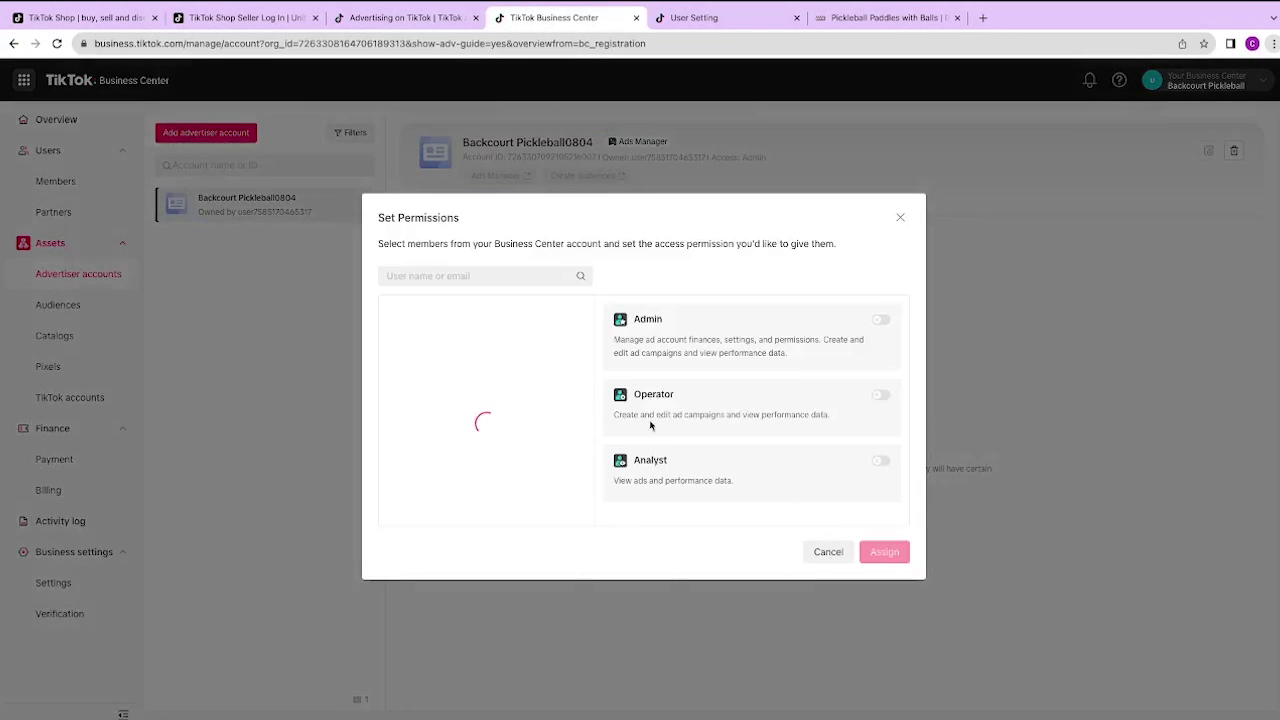
left_click(398, 343)
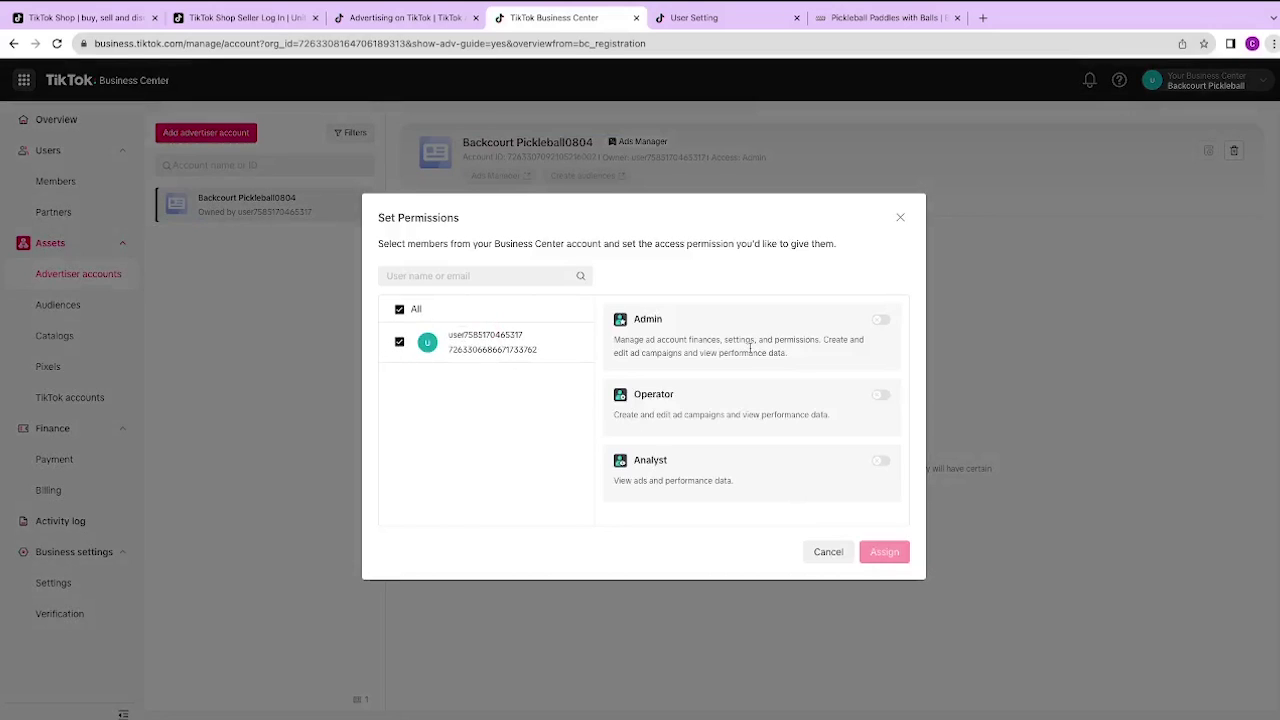
left_click(880, 320)
left_click(882, 551)
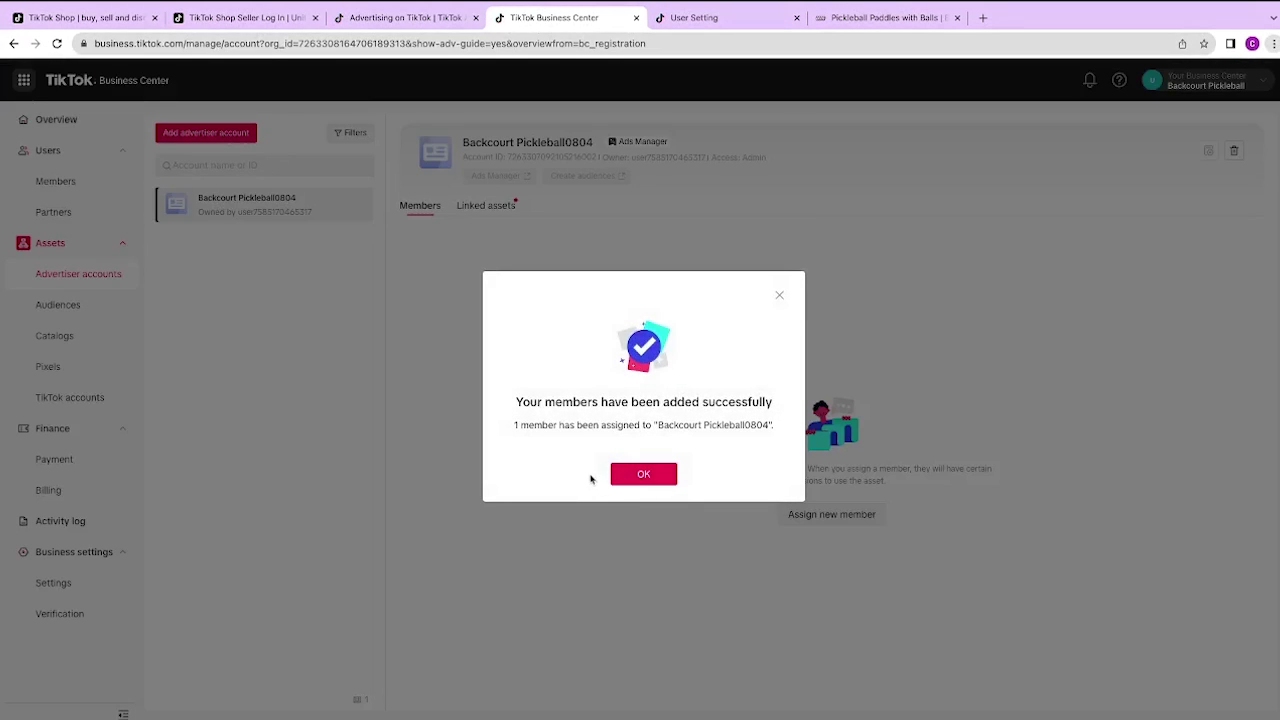
left_click(649, 470)
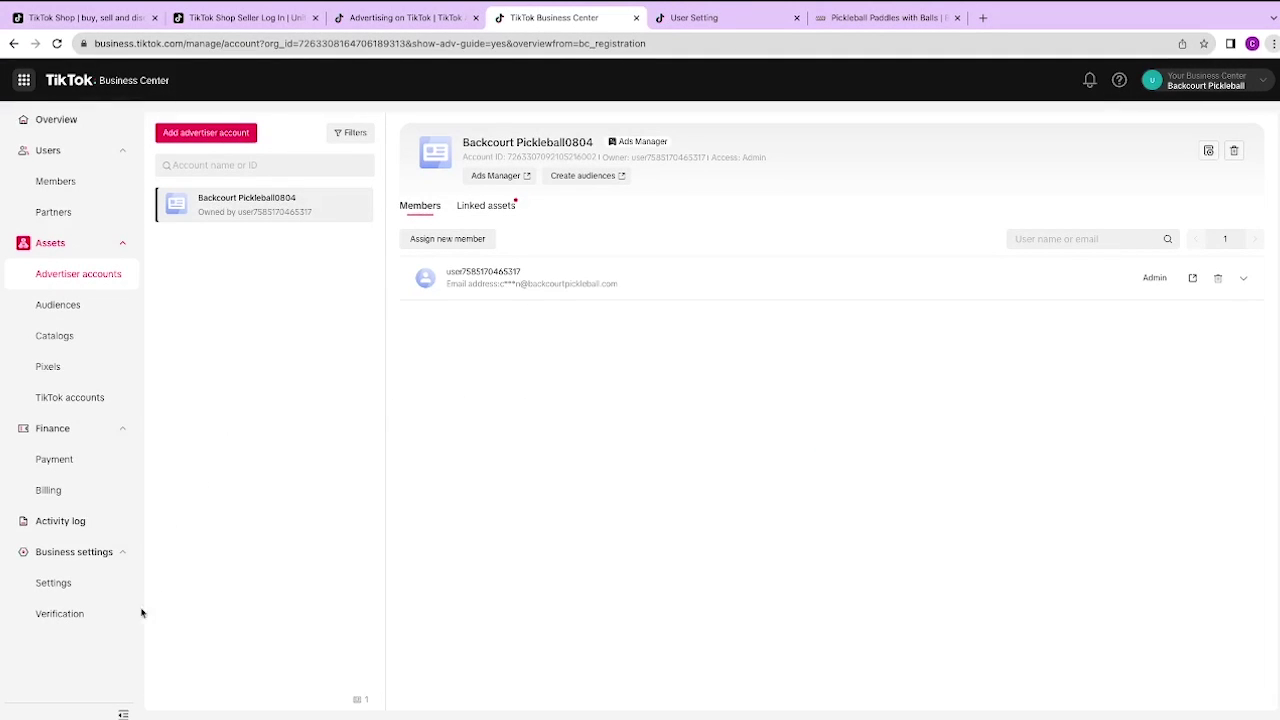
Step: Request access to a TikTok account with existing posts, publishing and LIVE video permissions
left_click(86, 397)
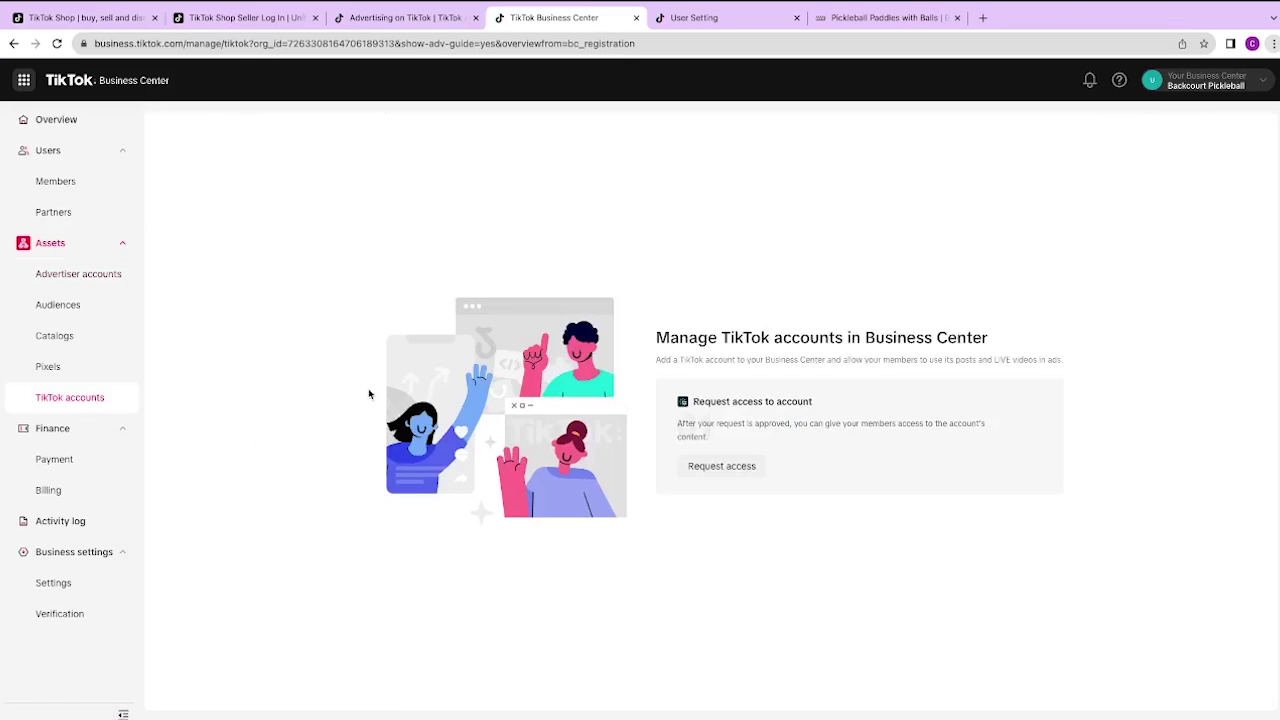
left_click(720, 466)
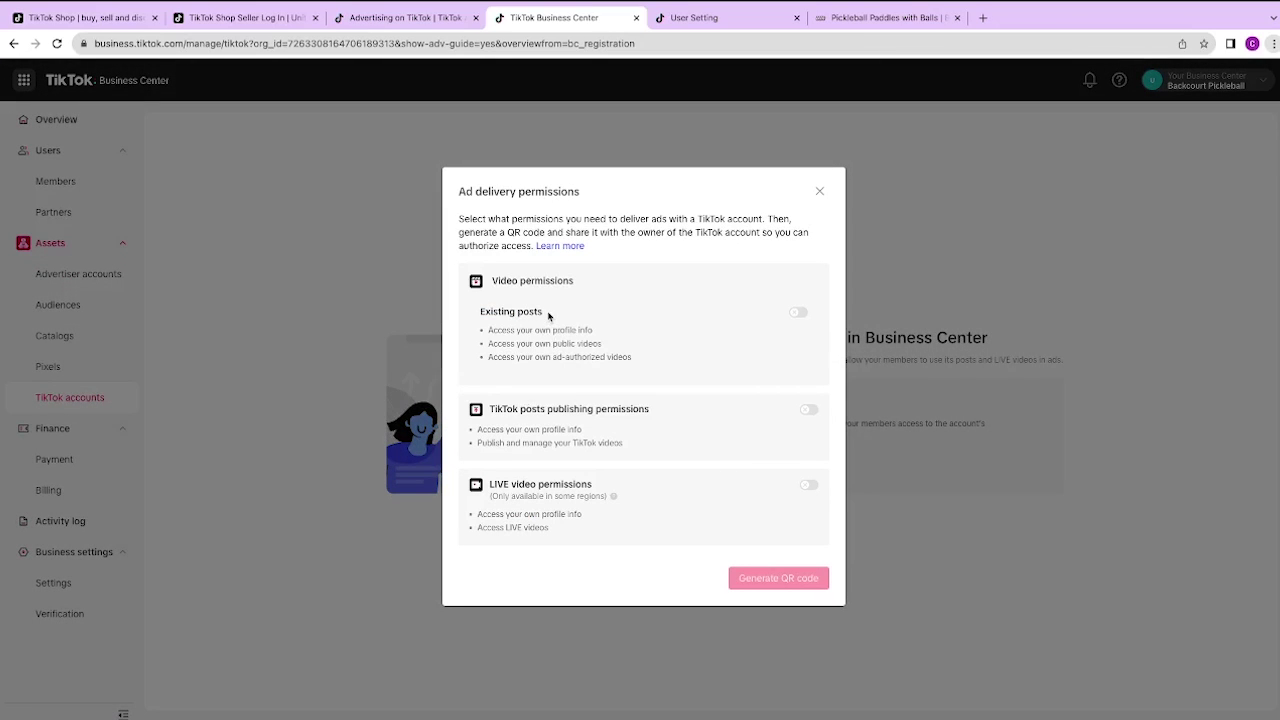
left_click(797, 312)
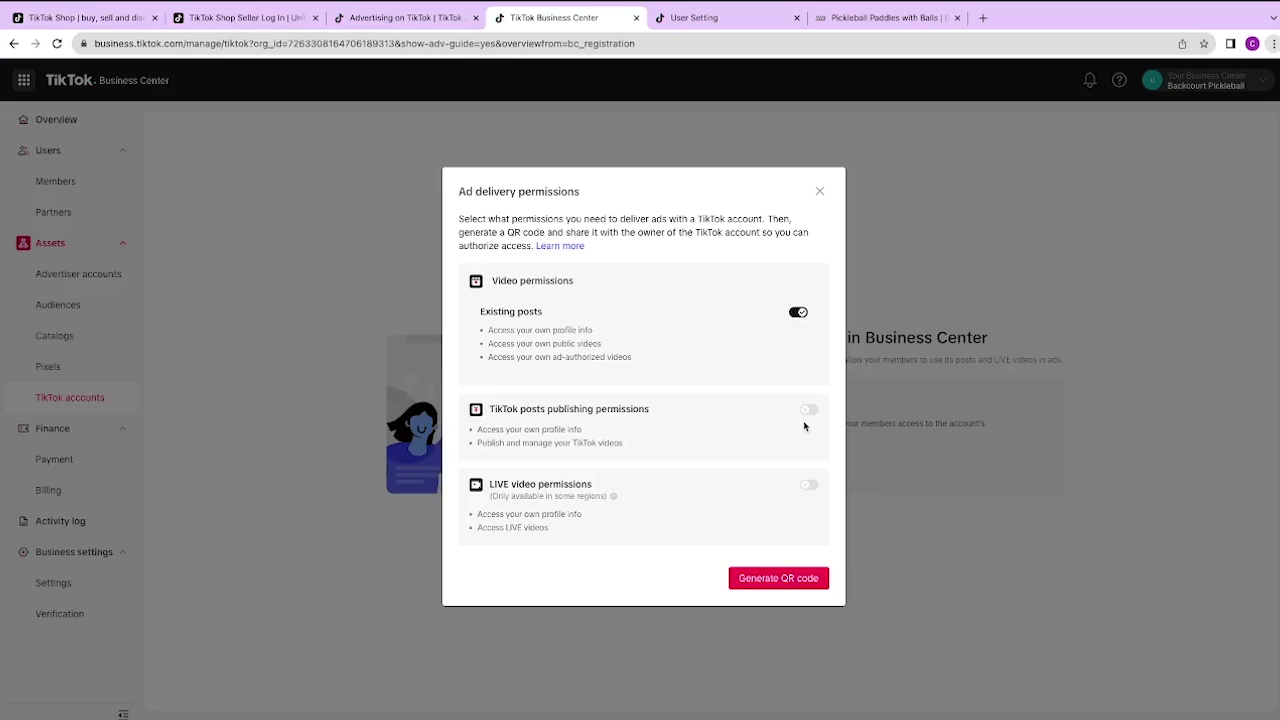
left_click(808, 410)
left_click(808, 484)
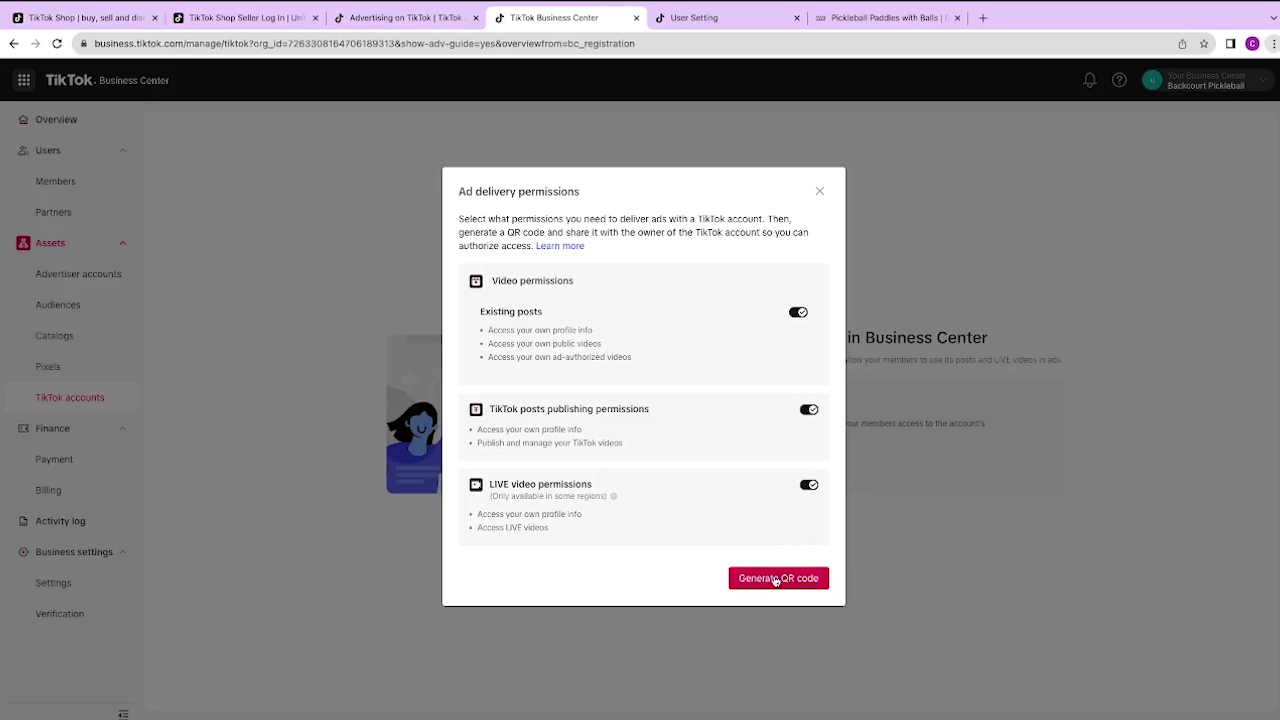
Step: Generate the authorization QR code and dismiss its permission instructions
left_click(775, 578)
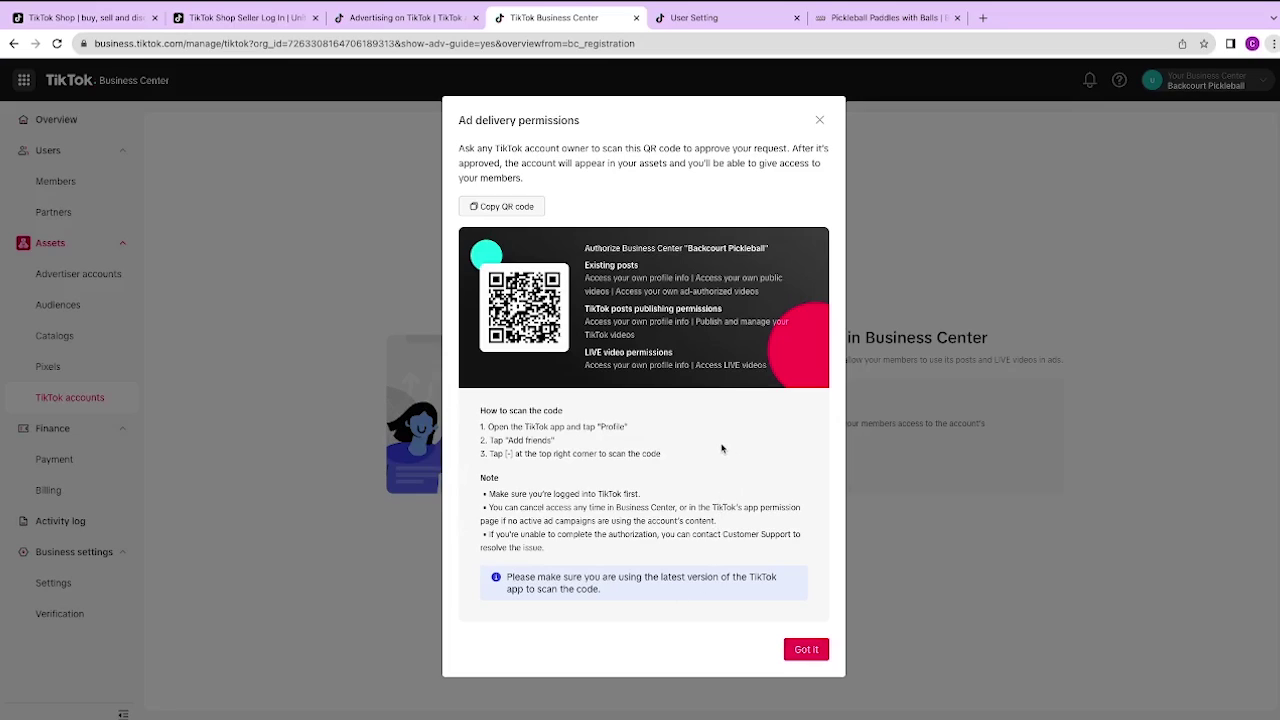
left_click(807, 651)
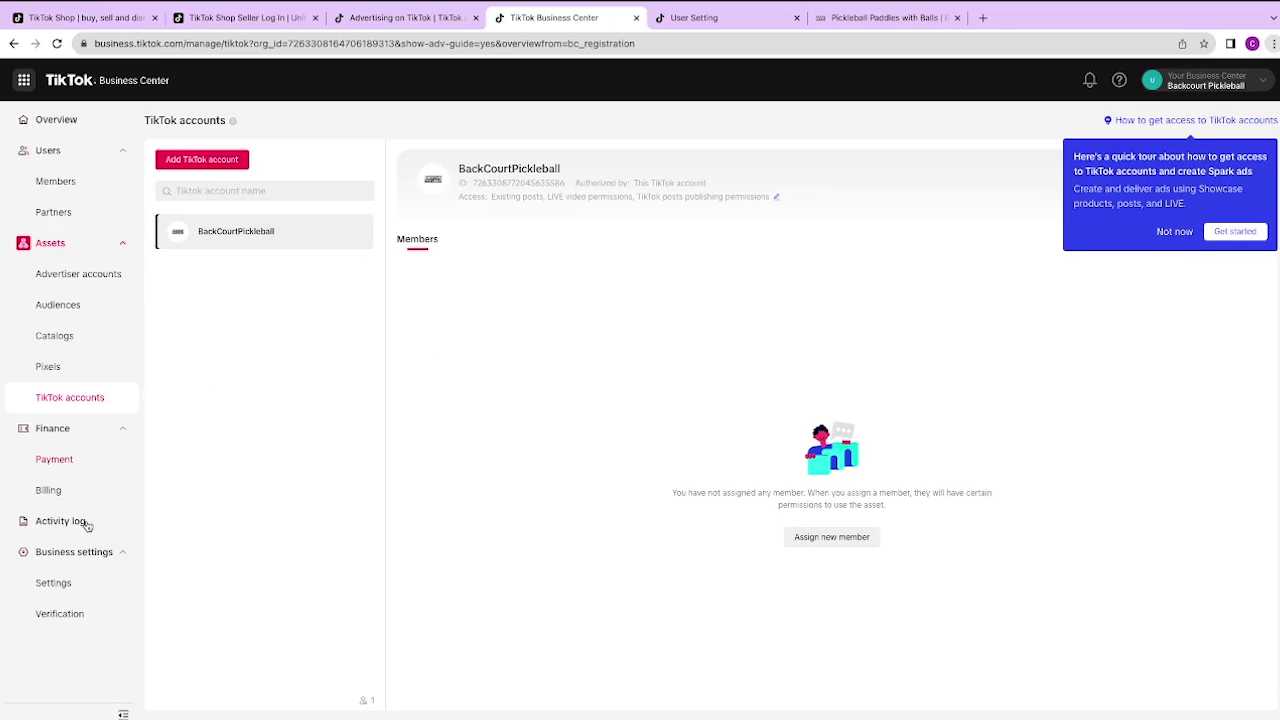
Step: Start a member invitation from the Members list, entering the new member's e-mail with Admin role
left_click(58, 182)
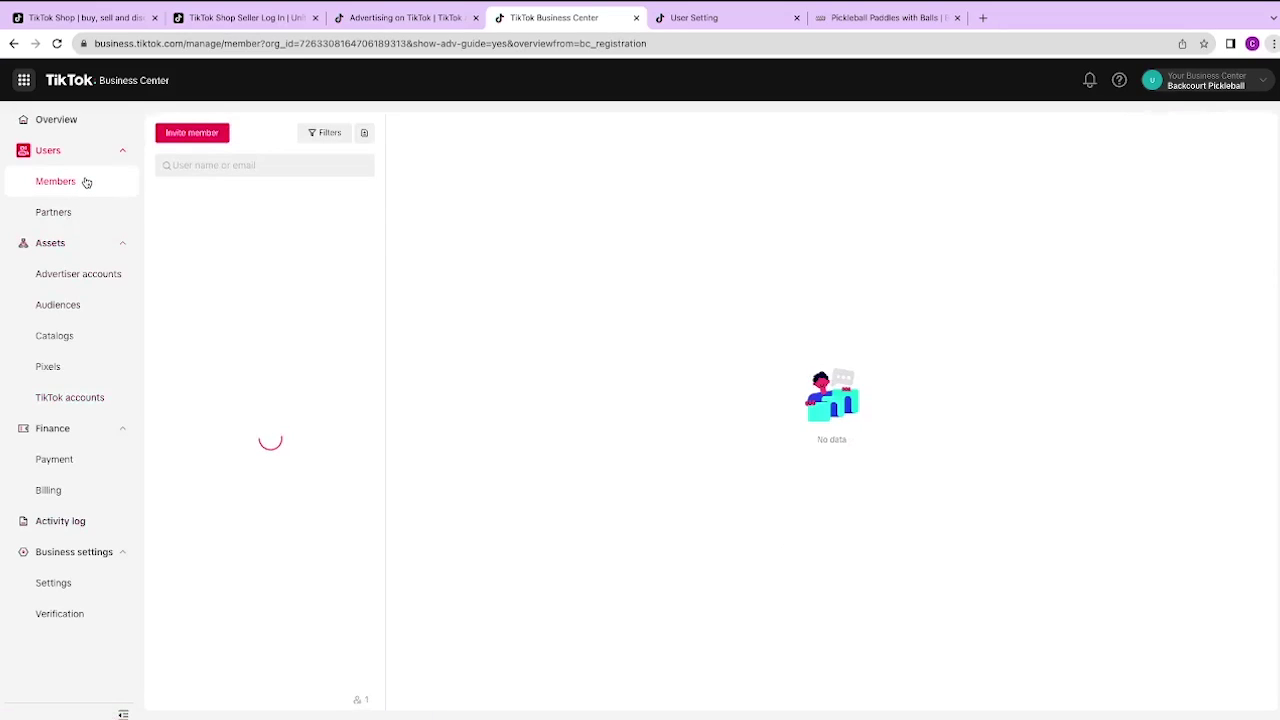
left_click(195, 168)
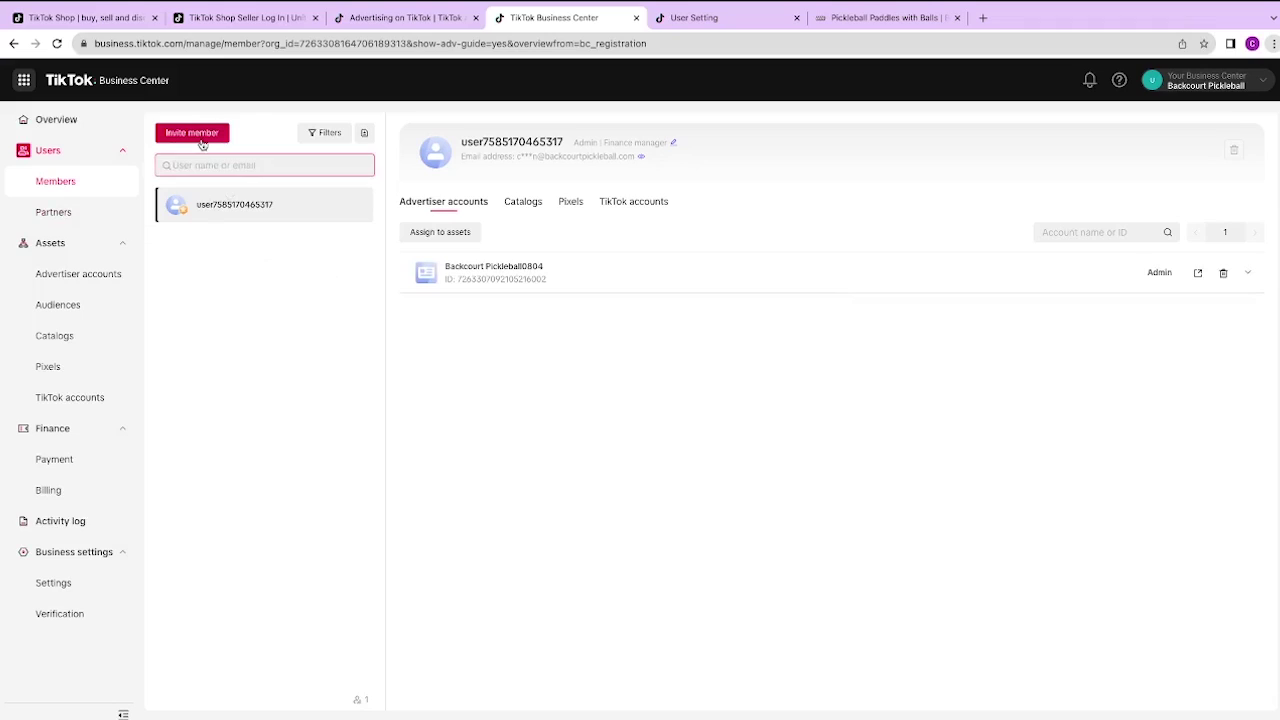
left_click(199, 137)
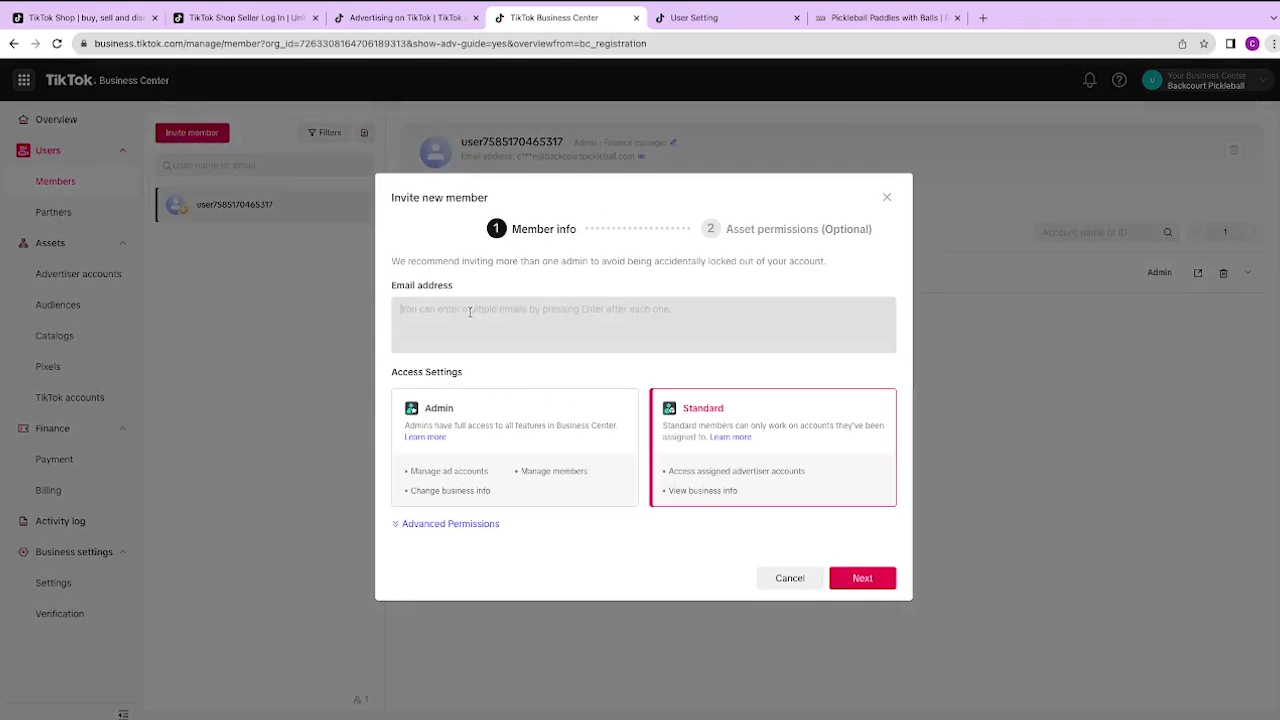
left_click(469, 312)
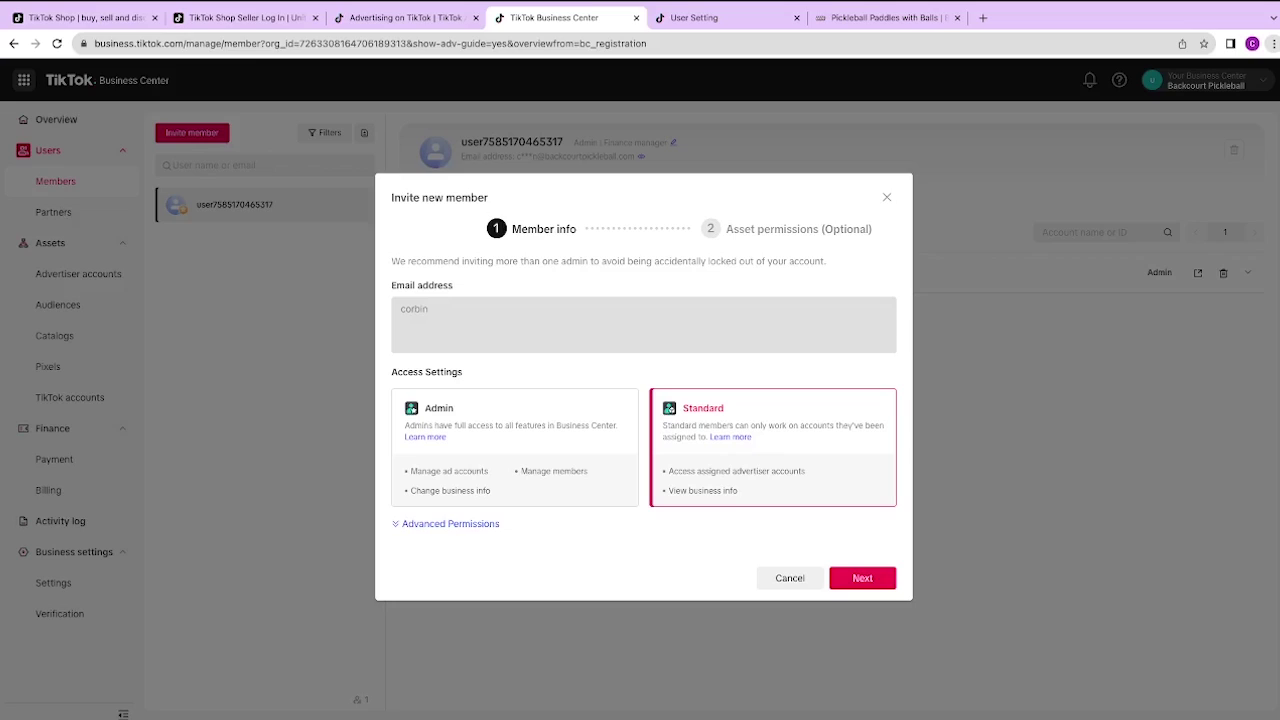
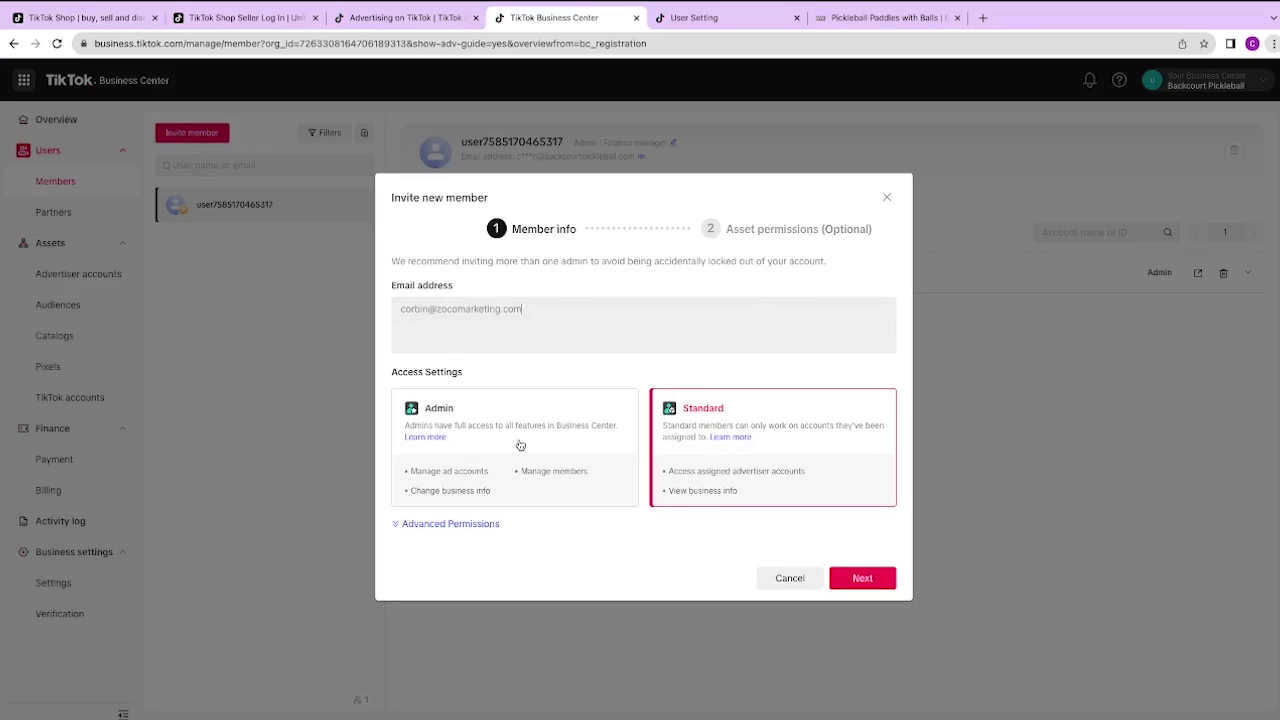
left_click(520, 445)
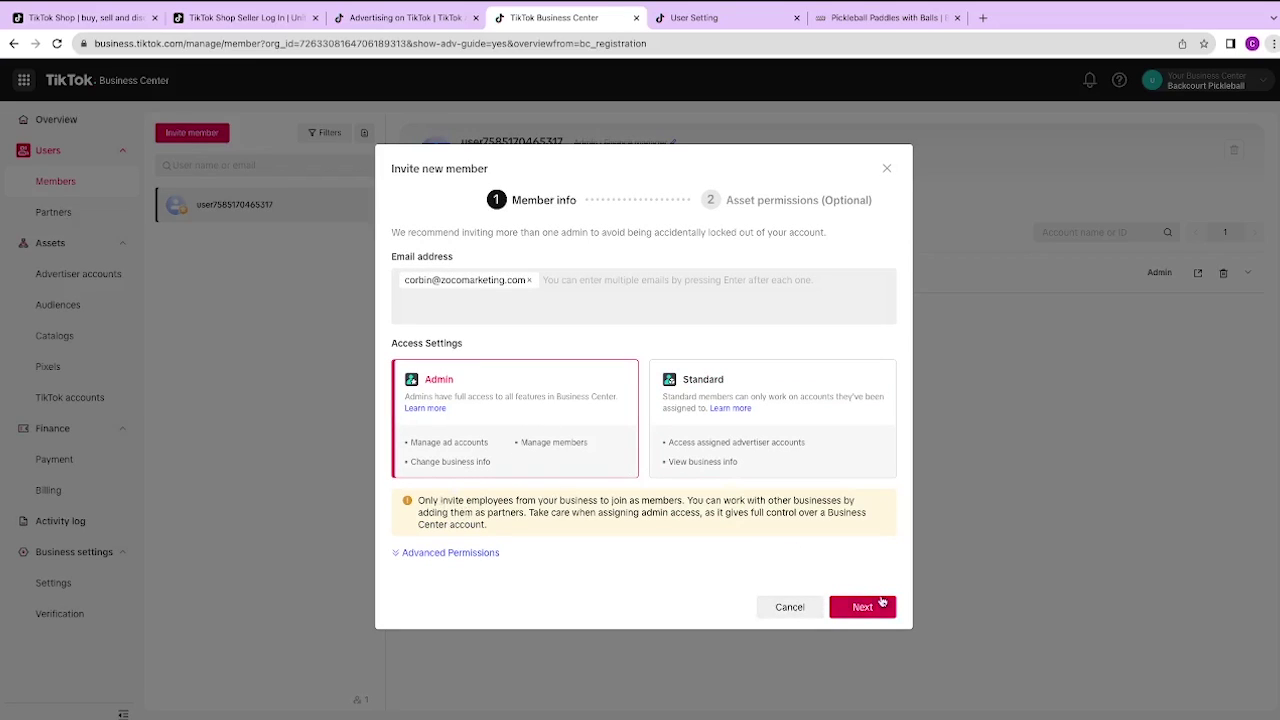
left_click(880, 607)
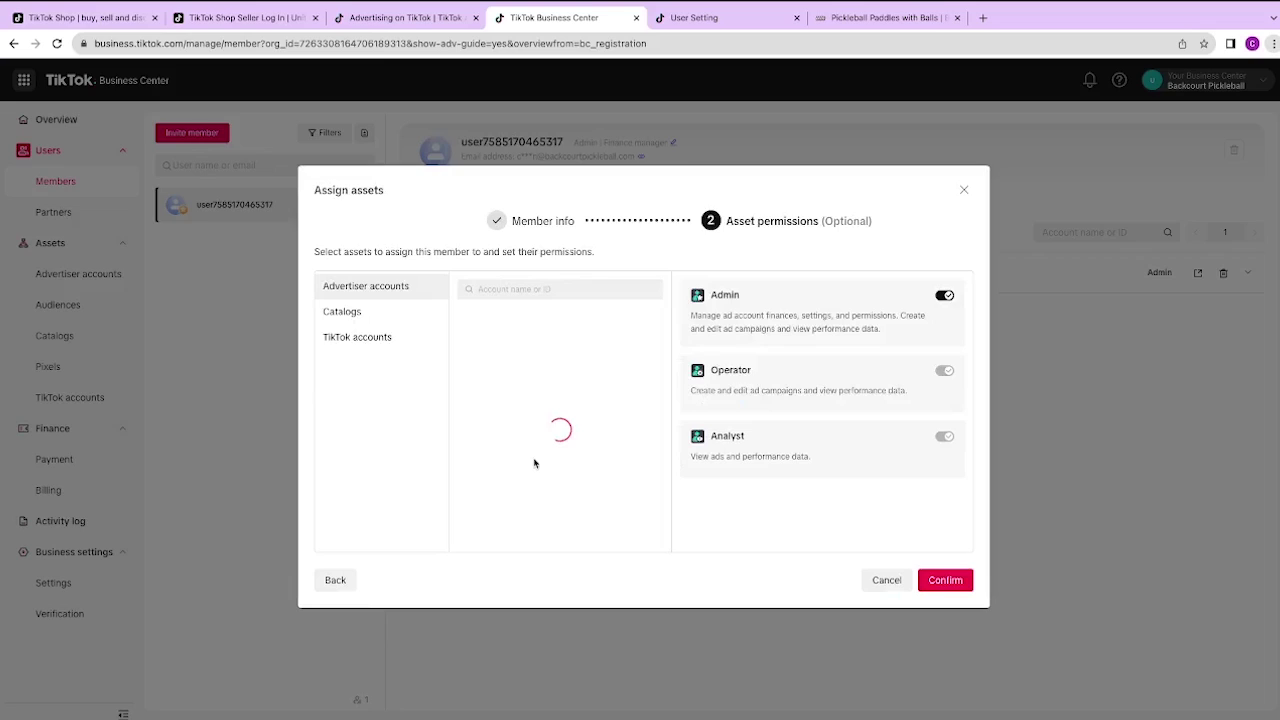
Step: Grant access to the Backcourt Pickleball0804 ad account and BackCourtPickleball TikTok account, then send the invite
left_click(368, 316)
left_click(380, 342)
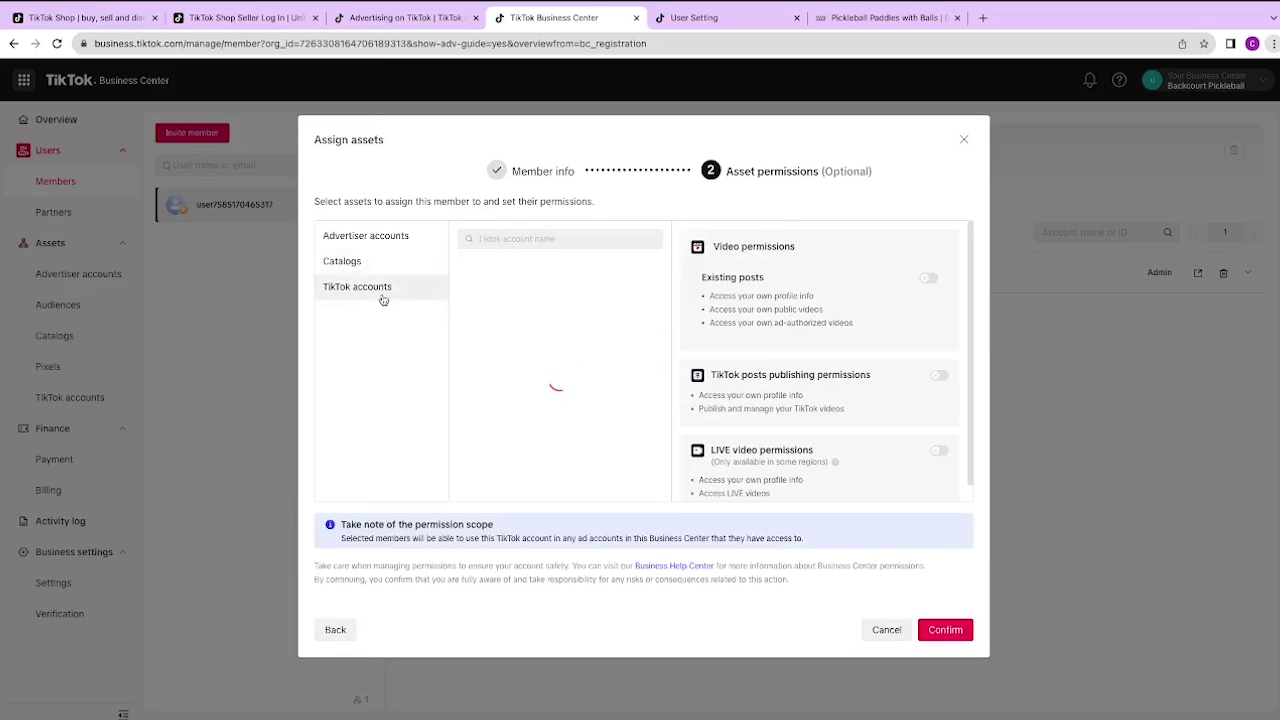
left_click(390, 288)
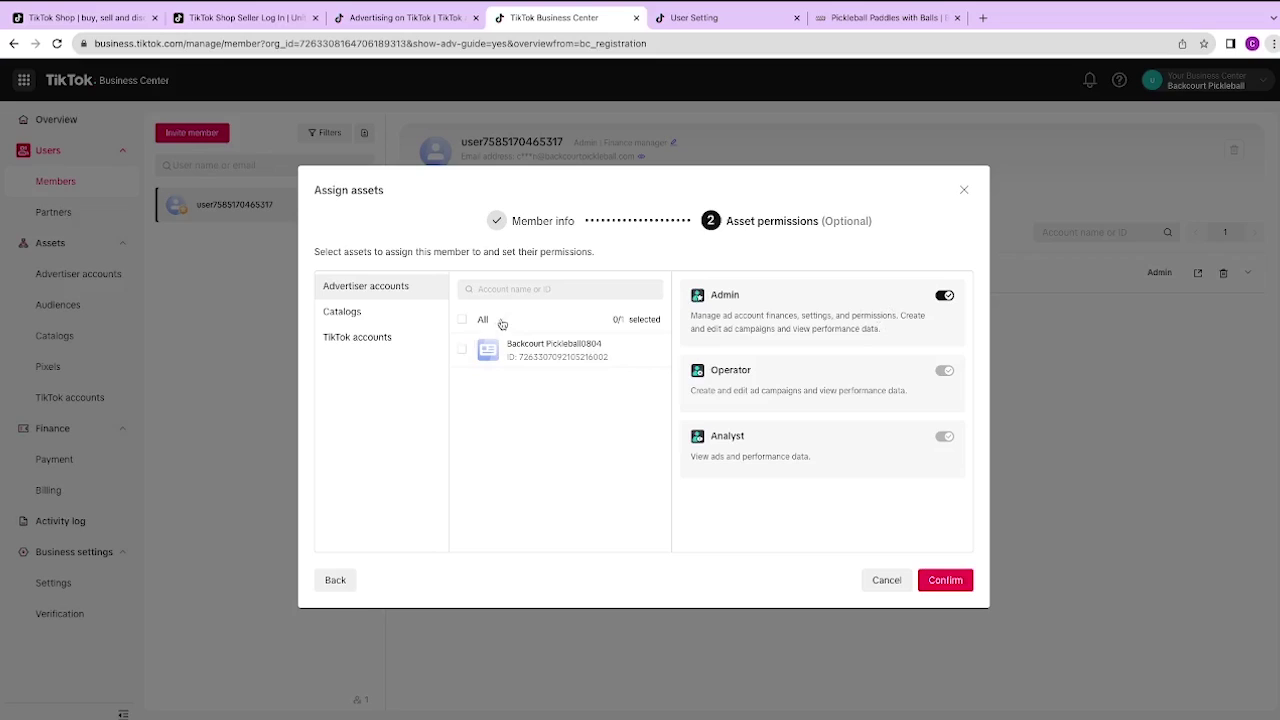
left_click(462, 349)
left_click(366, 340)
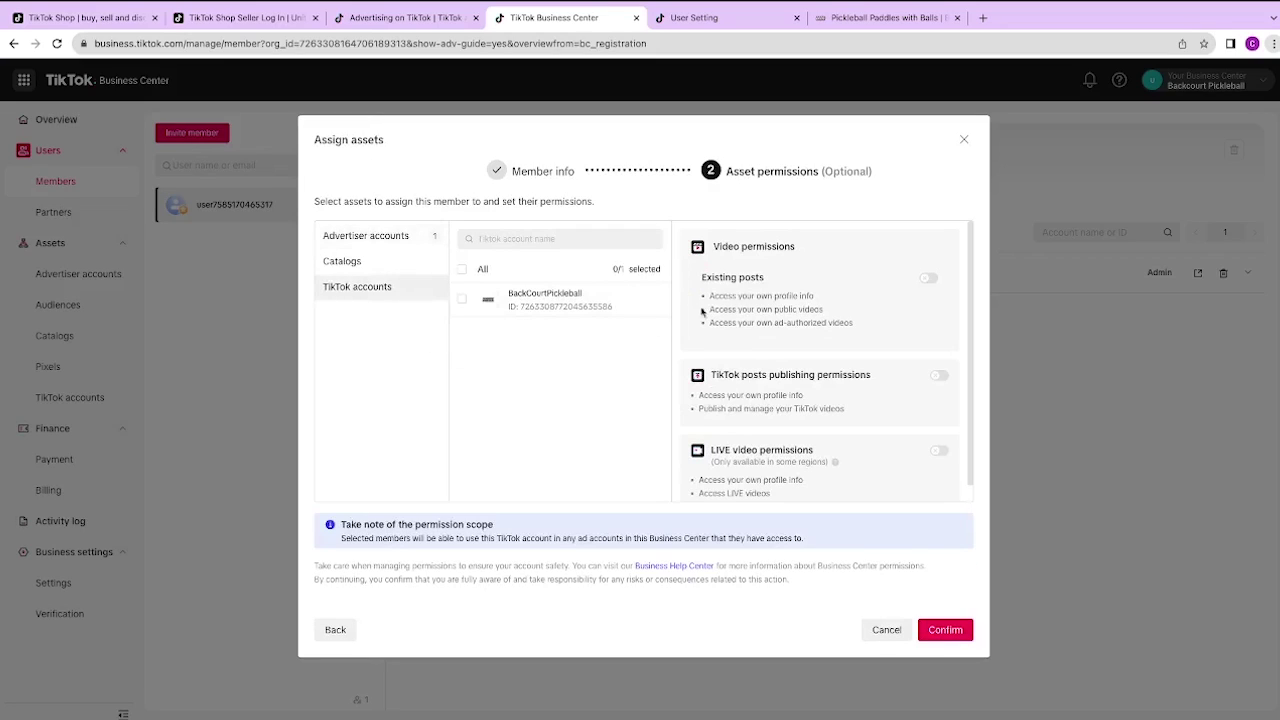
left_click(462, 299)
left_click(397, 270)
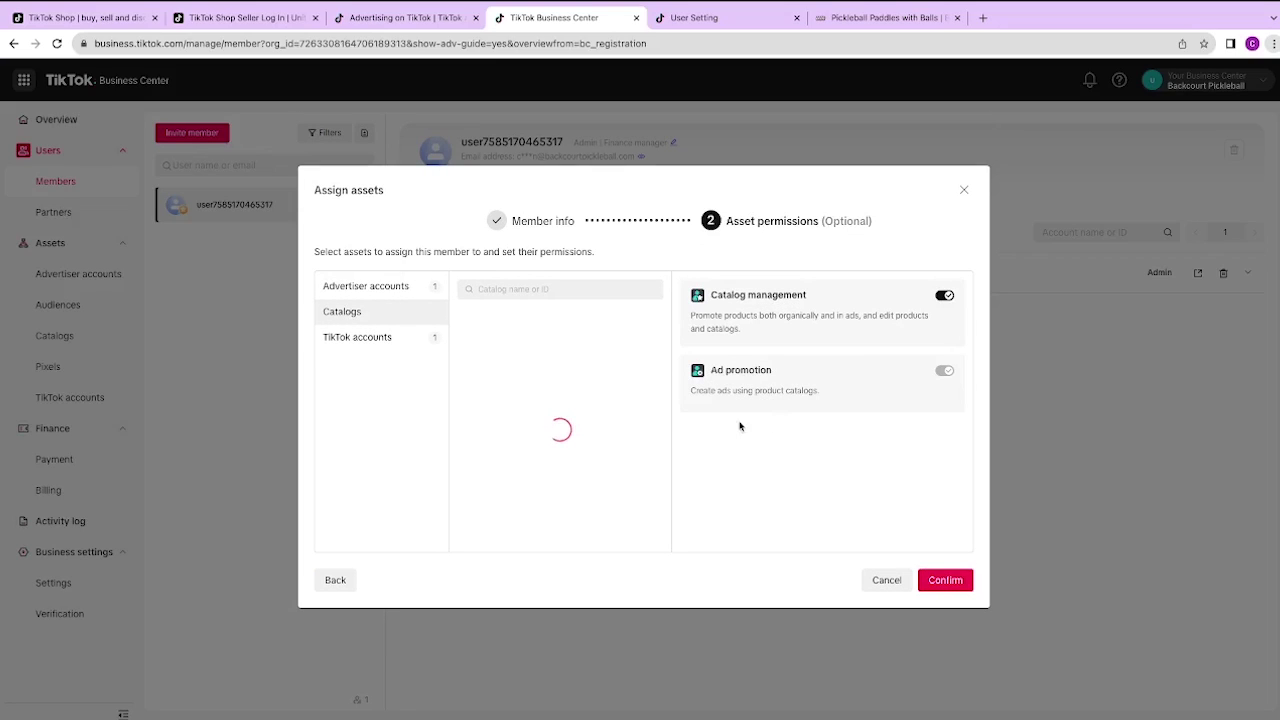
left_click(945, 581)
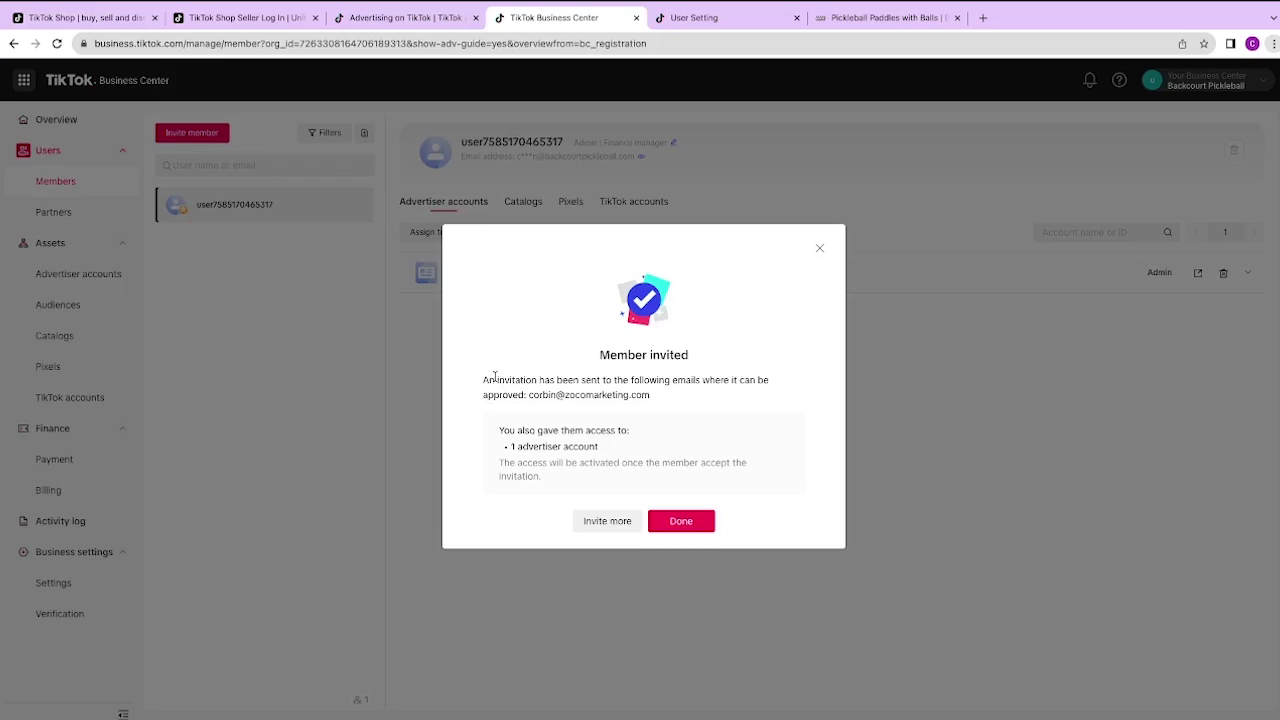
left_click(681, 521)
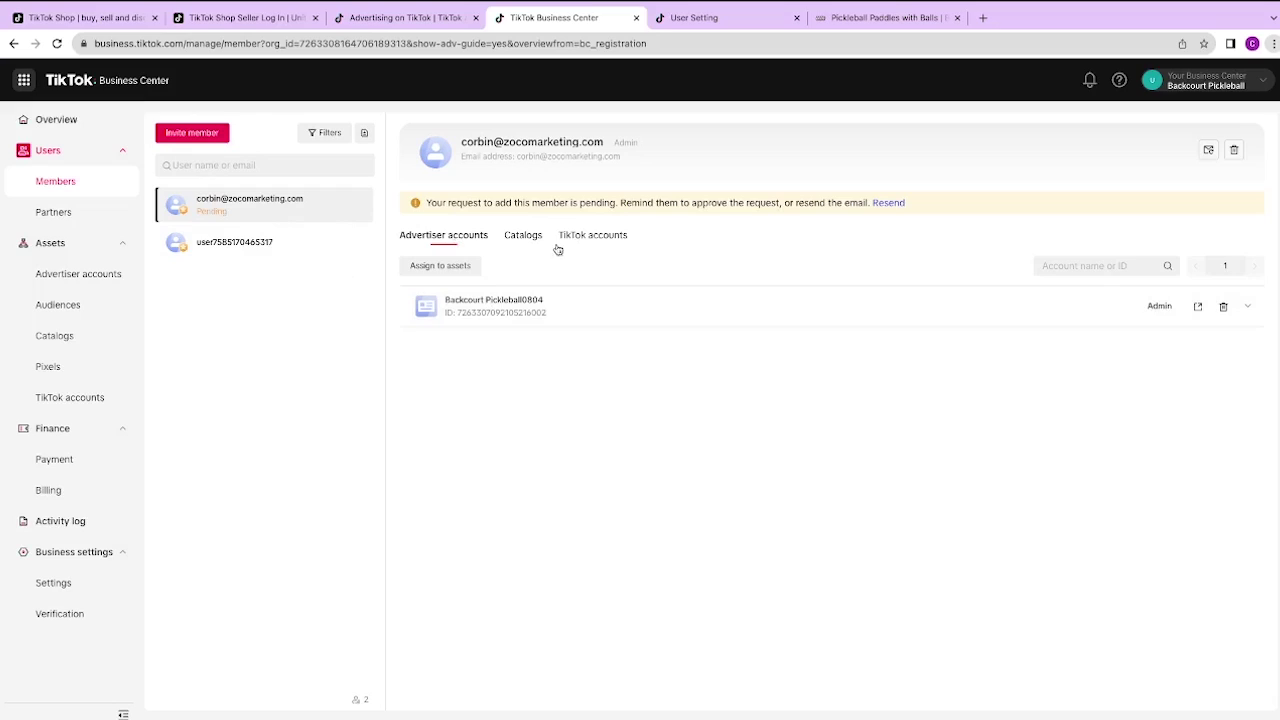
Step: Create an E-commerce catalog named Backcourt 1 with United States as default location
left_click(64, 337)
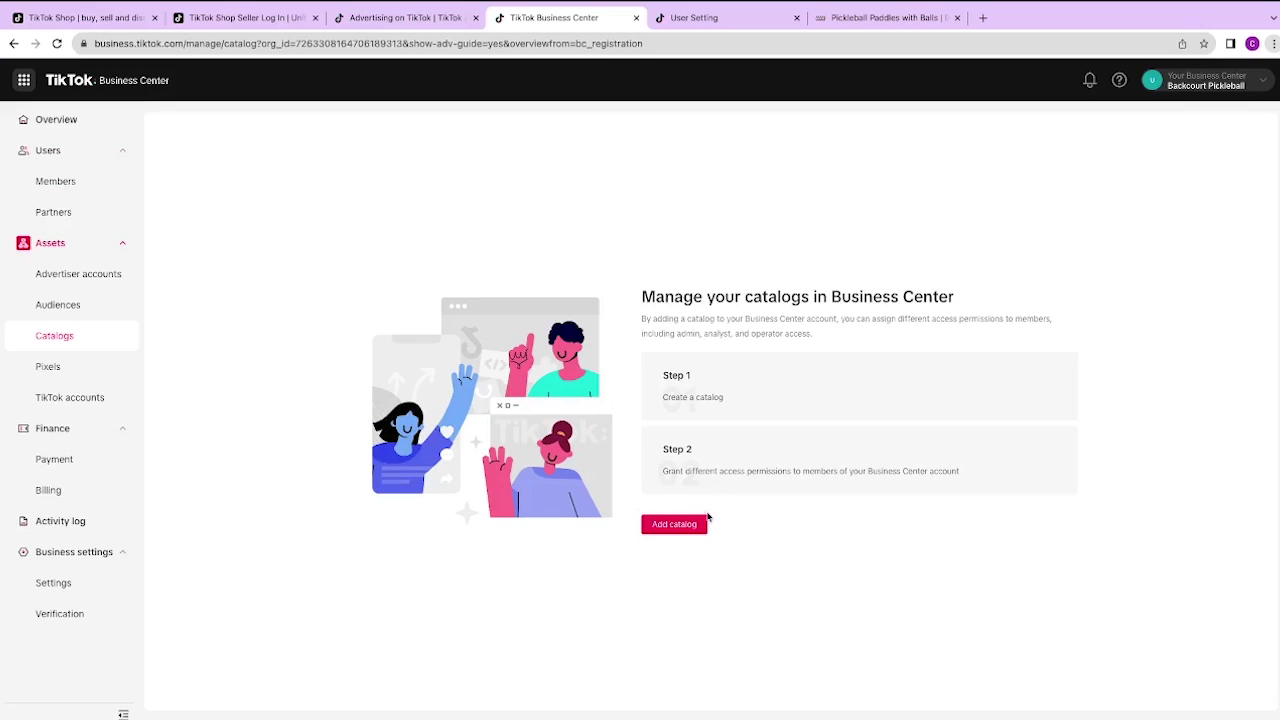
left_click(674, 524)
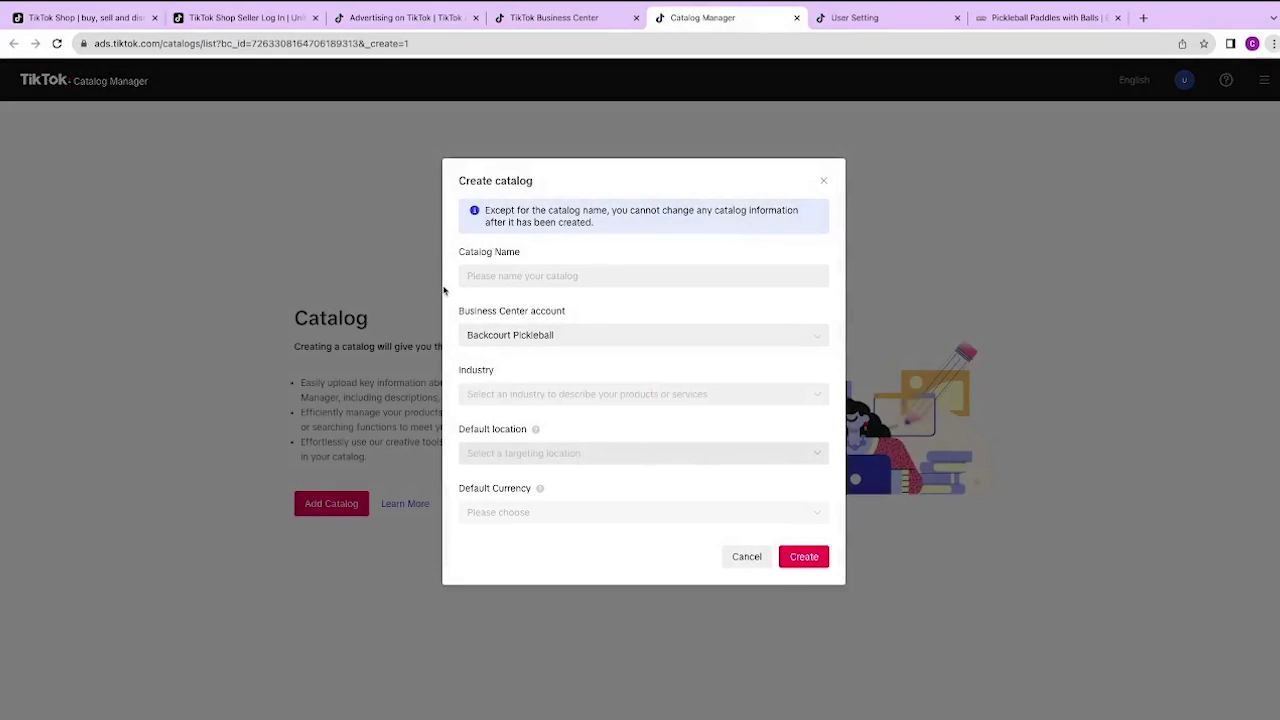
left_click(510, 276)
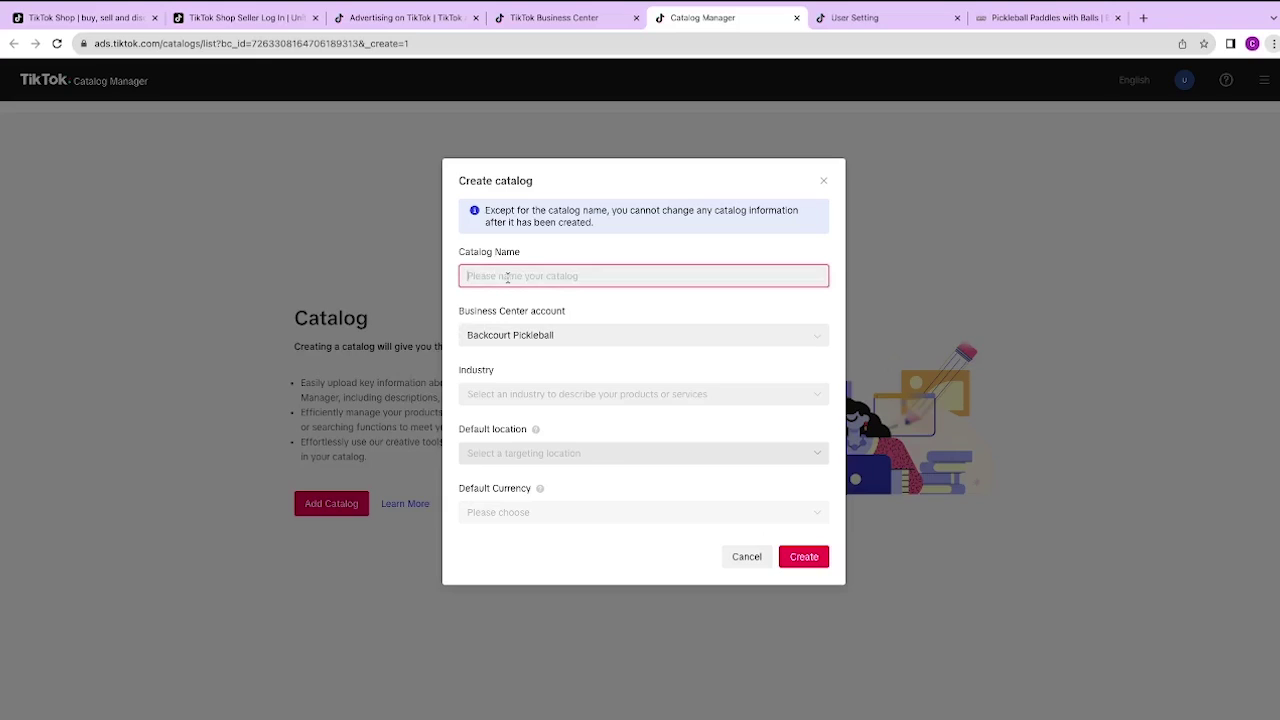
type("Backcourt 1")
left_click(530, 394)
left_click(505, 423)
left_click(560, 453)
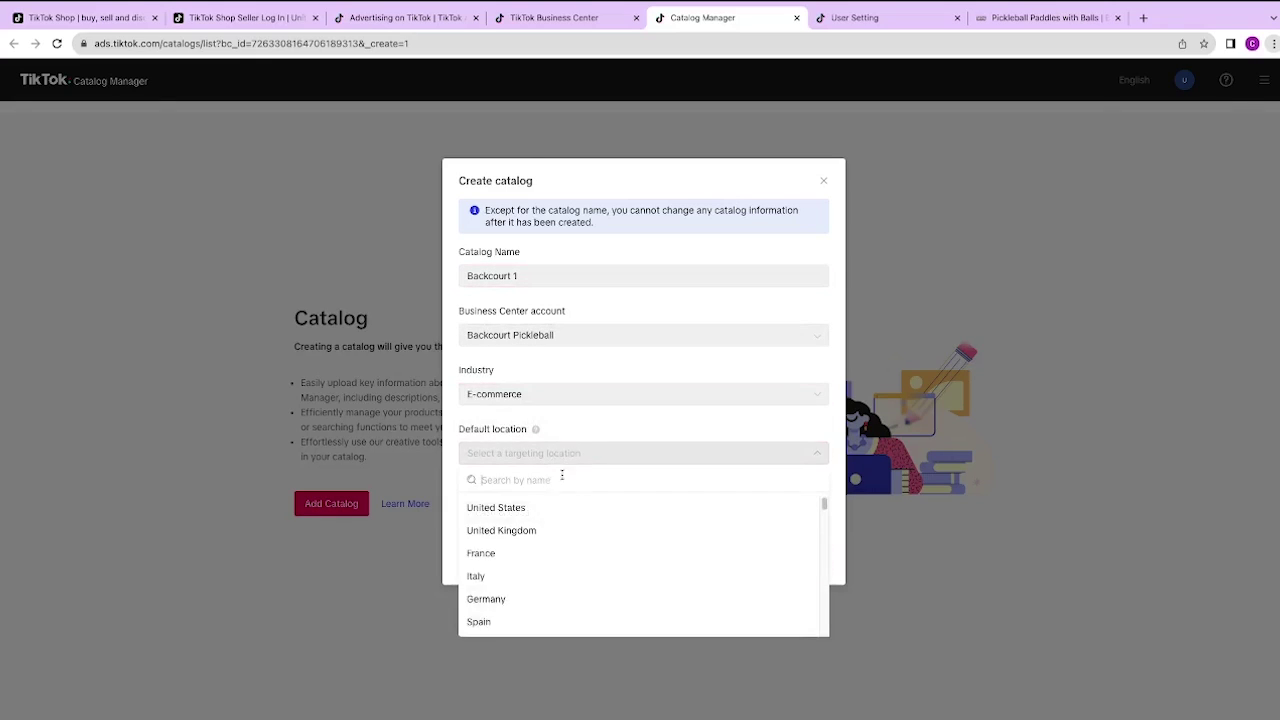
left_click(492, 509)
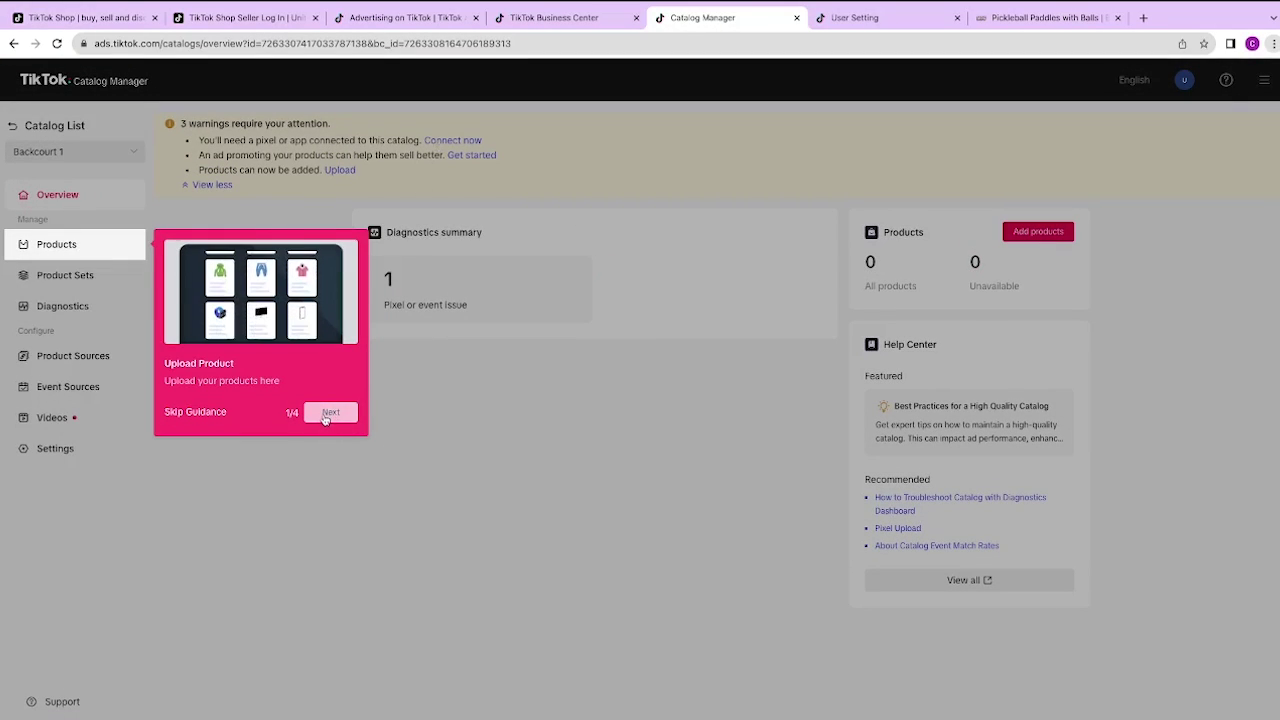
Step: Step through the catalog guidance tour and dismiss its completion message
left_click(330, 412)
left_click(330, 466)
left_click(330, 584)
left_click(330, 596)
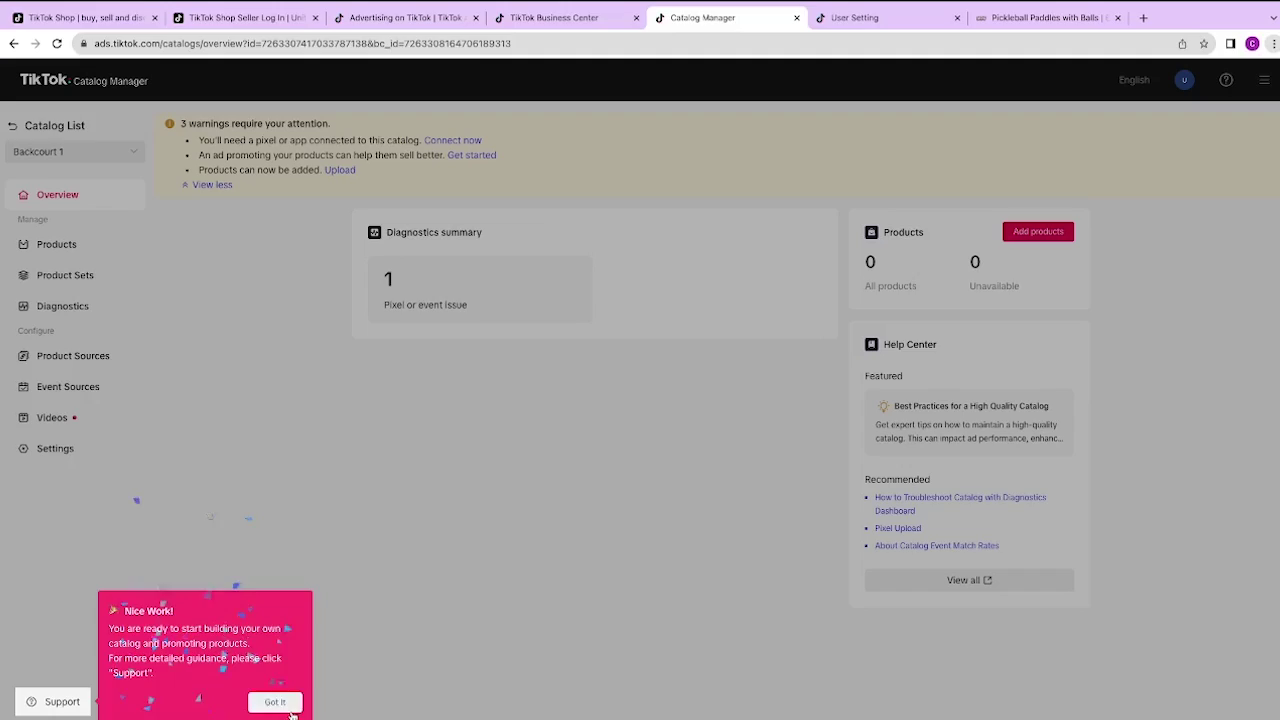
left_click(275, 702)
left_click(250, 17)
Step: Return to the Business Center tab, collapse the Users and Assets sidebar groups, then re-expand Assets
left_click(550, 17)
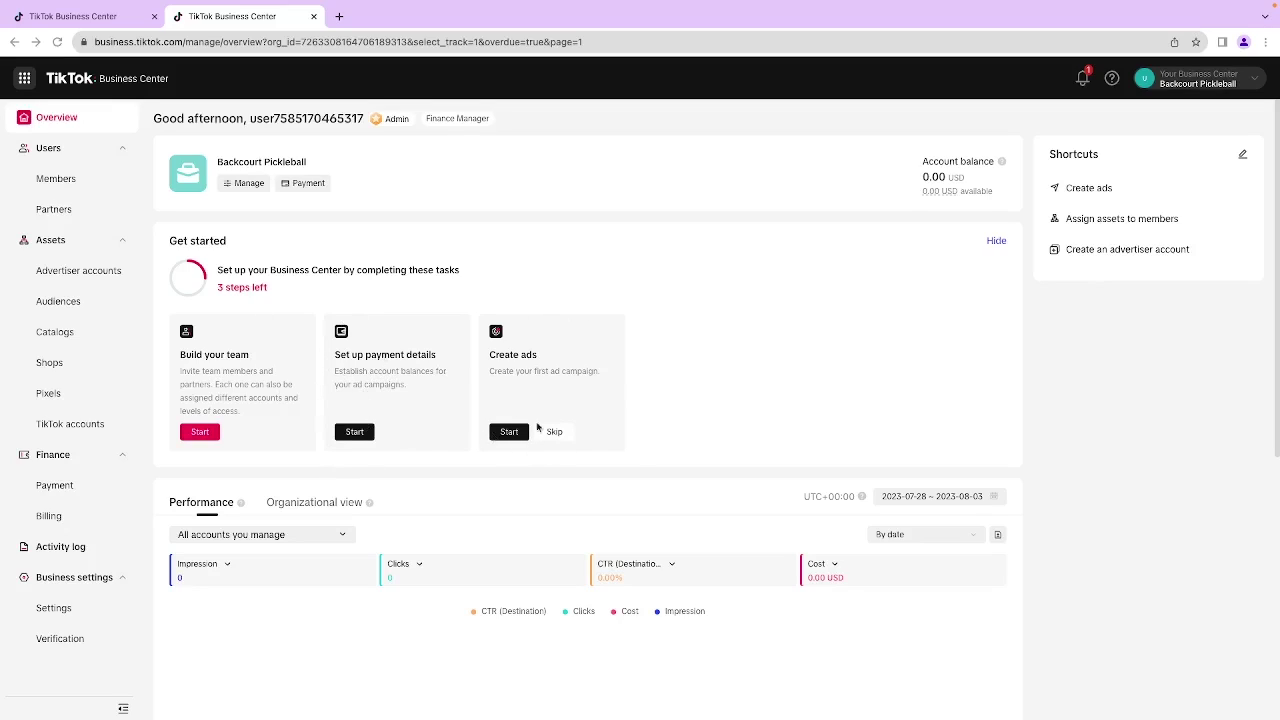
left_click(121, 148)
left_click(121, 178)
left_click(121, 178)
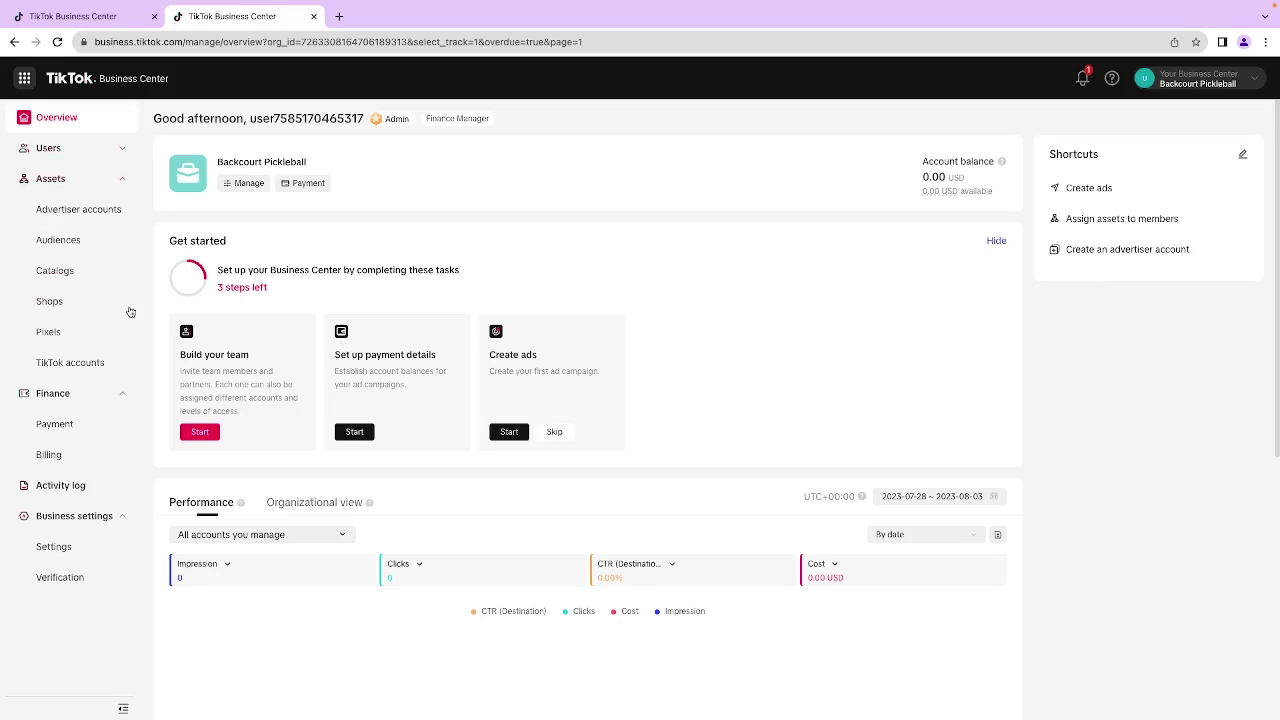
left_click(63, 336)
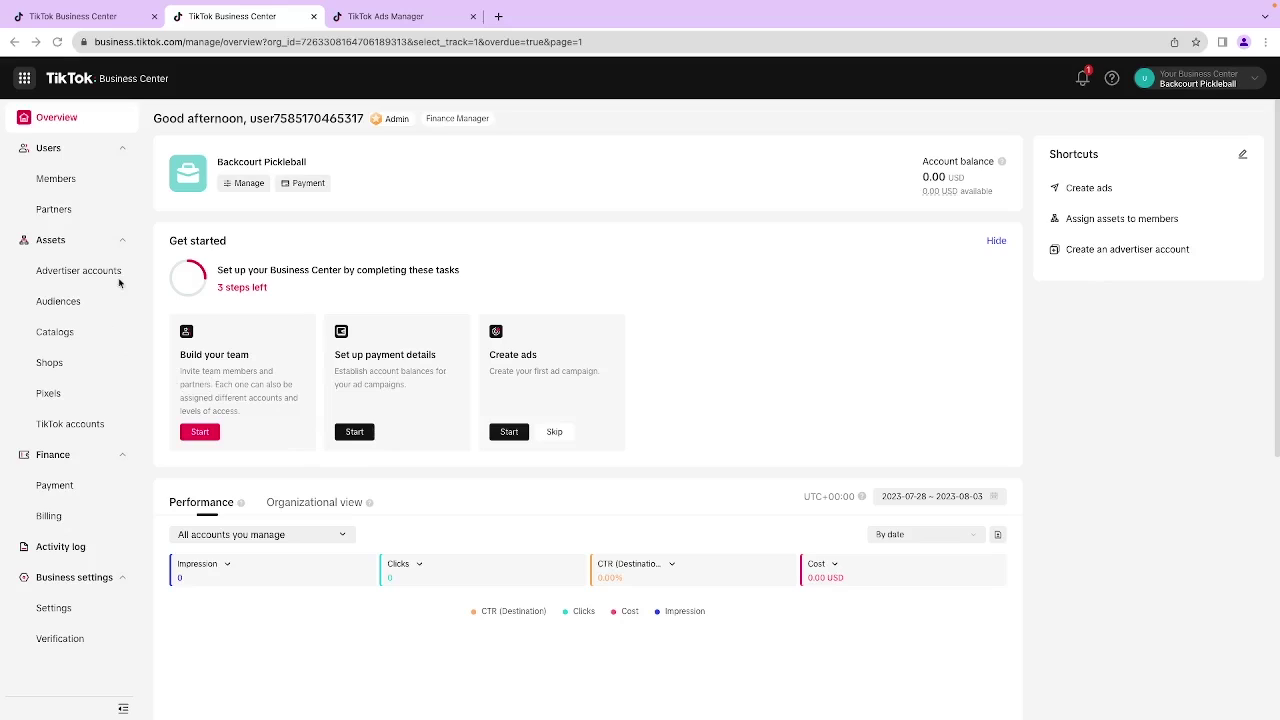
Step: Launch TikTok Ads Manager from the Create ads shortcut on the Overview page
left_click(1089, 188)
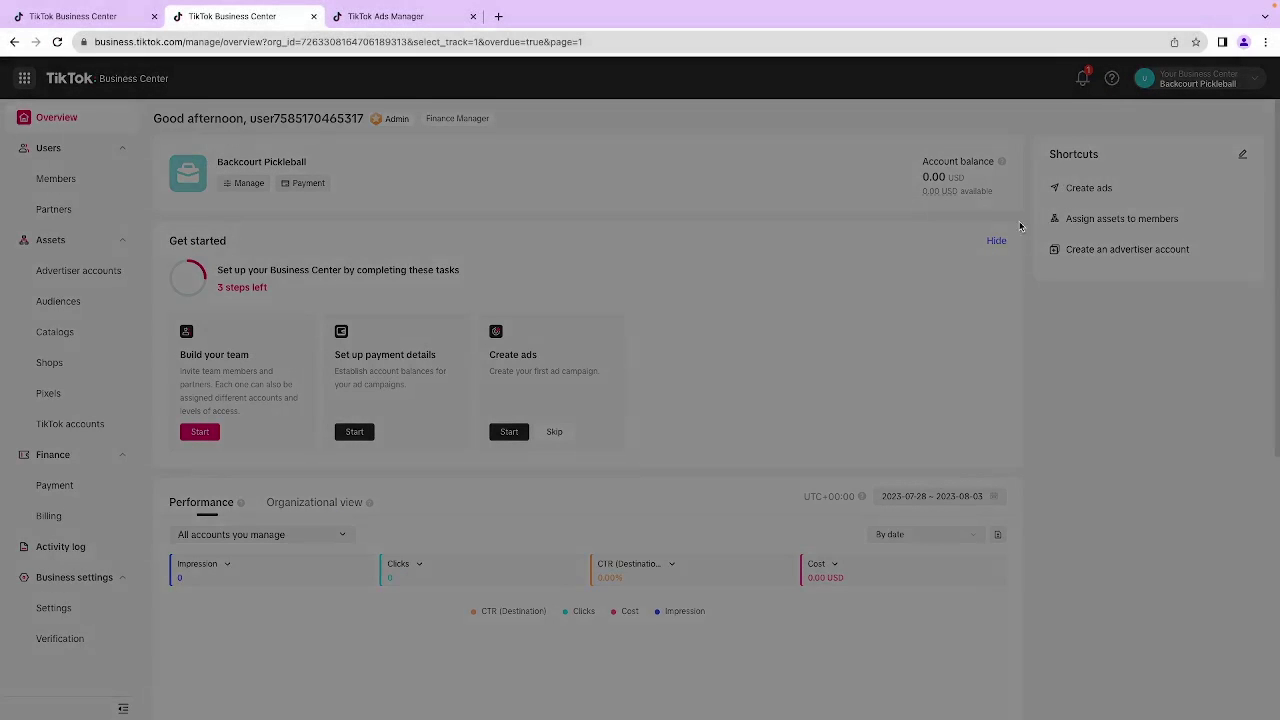